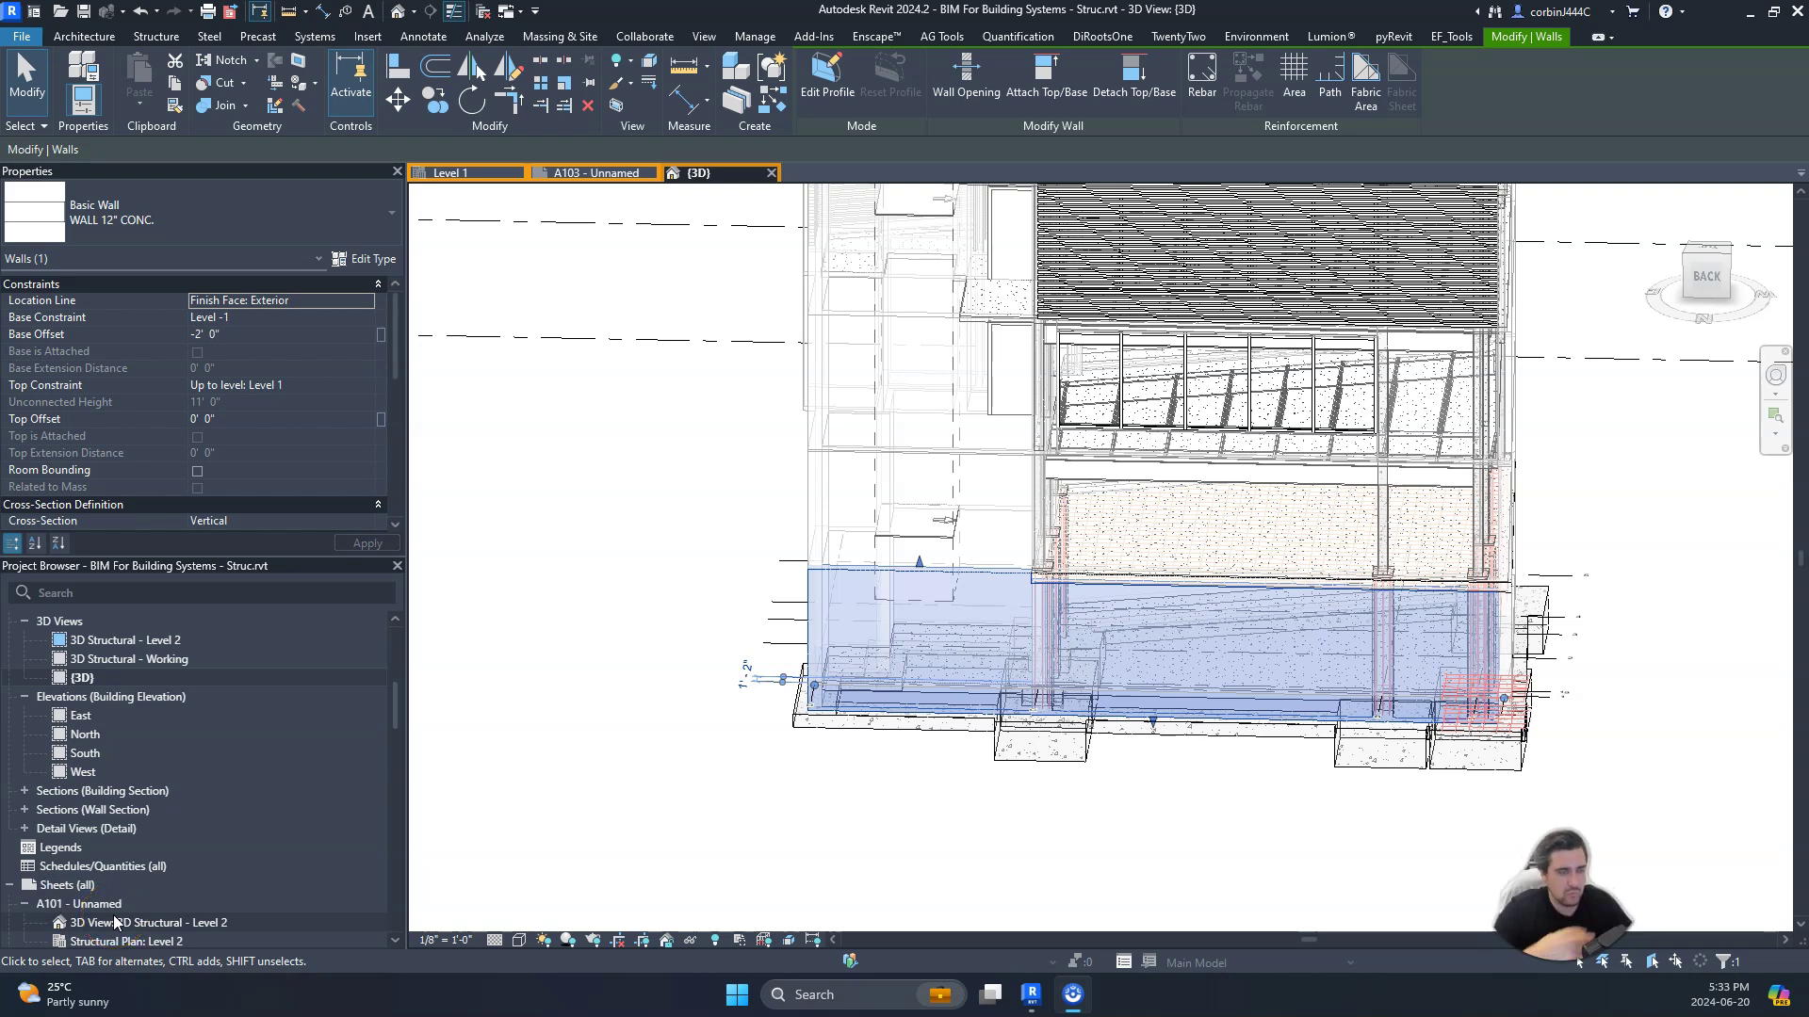
Step: Orbit and zoom the model to view the foundation wall from above
{"action": "middle_click_drag", "start_coordinate": [1231, 740], "coordinate": [1299, 829], "text": "shift"}
{"action": "middle_click_drag", "start_coordinate": [1405, 794], "coordinate": [1493, 763], "text": "shift"}
{"action": "scroll", "coordinate": [1384, 738], "scroll_direction": "up", "scroll_amount": 2}
{"action": "mouse_move", "coordinate": [1291, 675]}
{"action": "middle_mouse_down", "text": "shift"}
{"action": "mouse_move", "coordinate": [1168, 906]}
{"action": "mouse_move", "coordinate": [637, 916]}
{"action": "middle_mouse_up", "text": "shift"}
{"action": "scroll", "coordinate": [741, 854], "scroll_direction": "up", "scroll_amount": 2}
{"action": "mouse_move", "coordinate": [1021, 800]}
{"action": "middle_mouse_down", "text": "shift"}
{"action": "mouse_move", "coordinate": [920, 751]}
{"action": "mouse_move", "coordinate": [1256, 733]}
{"action": "mouse_move", "coordinate": [1212, 538]}
{"action": "middle_mouse_up", "text": "shift"}
{"action": "scroll", "coordinate": [1565, 666], "scroll_direction": "down", "scroll_amount": 5}
{"action": "scroll", "coordinate": [1225, 754], "scroll_direction": "up", "scroll_amount": 5}
{"action": "mouse_move", "coordinate": [1104, 652]}
{"action": "middle_mouse_down", "text": "shift"}
{"action": "mouse_move", "coordinate": [1143, 687]}
{"action": "mouse_move", "coordinate": [1324, 569]}
{"action": "mouse_move", "coordinate": [1233, 736]}
{"action": "middle_mouse_up", "text": "shift"}
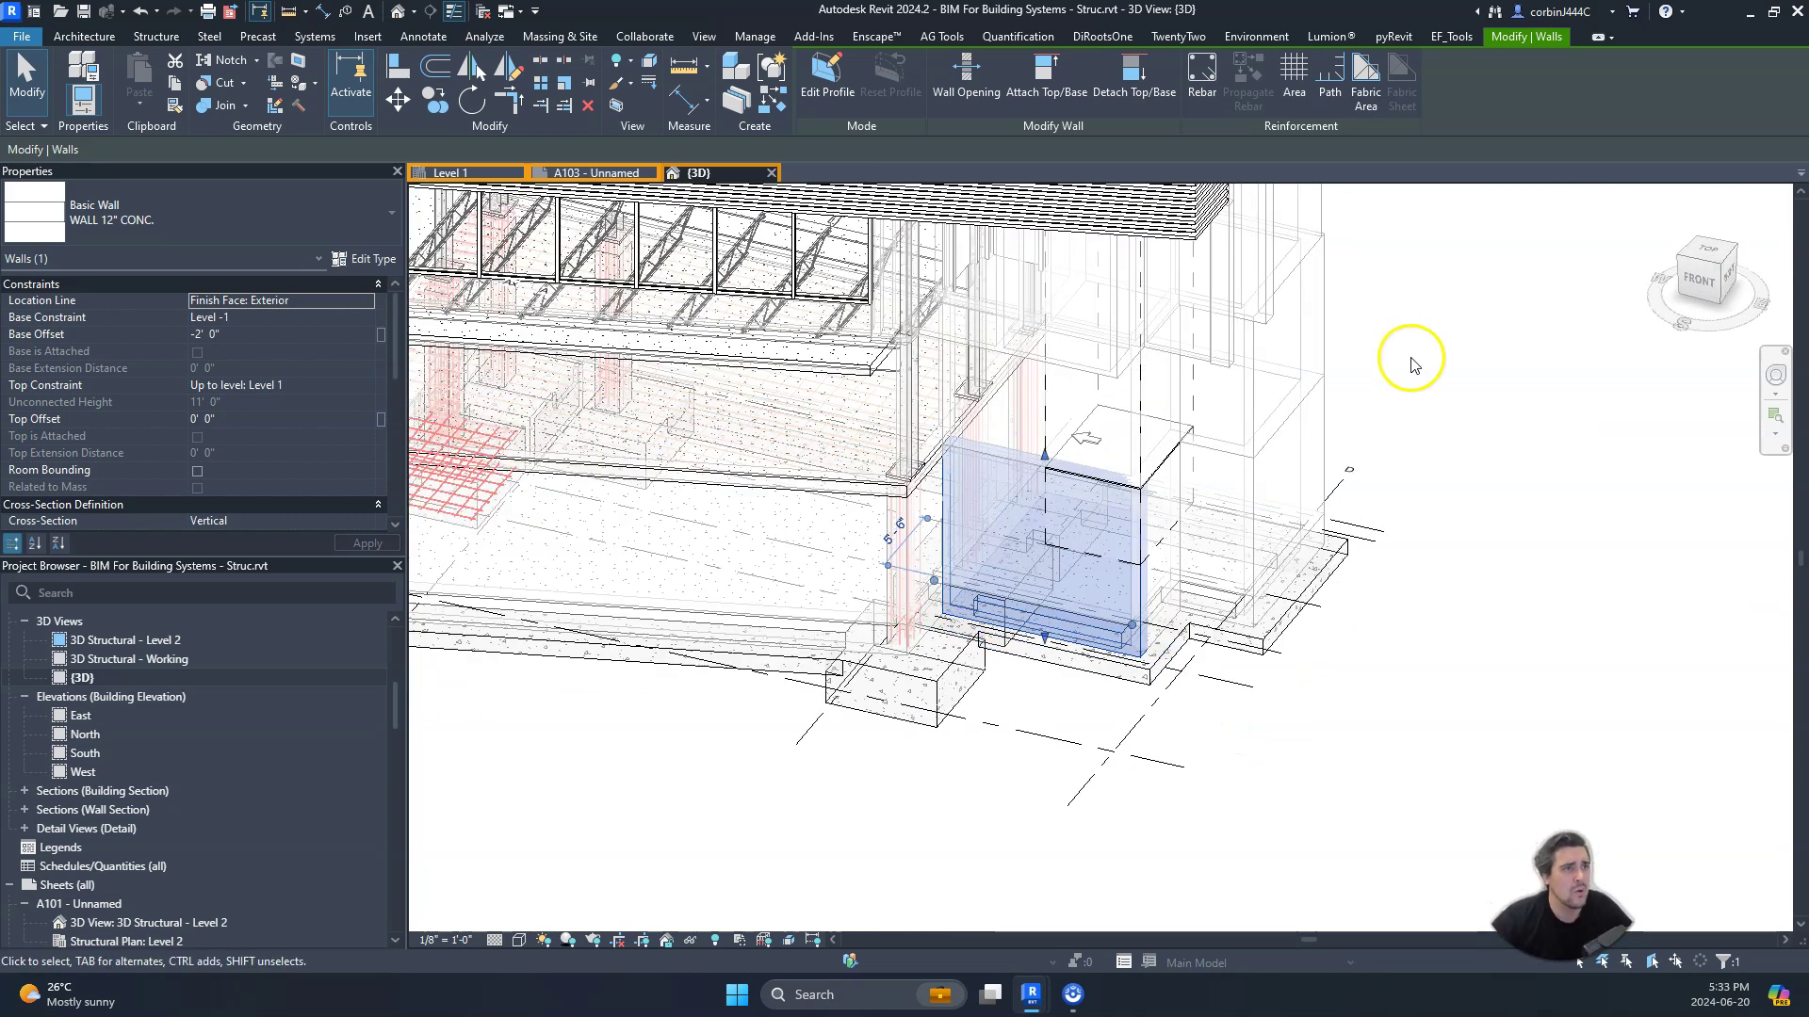
Step: Sketch the wall's new profile lines stepping down from the upper footing to the lower one
{"action": "left_click", "coordinate": [846, 94]}
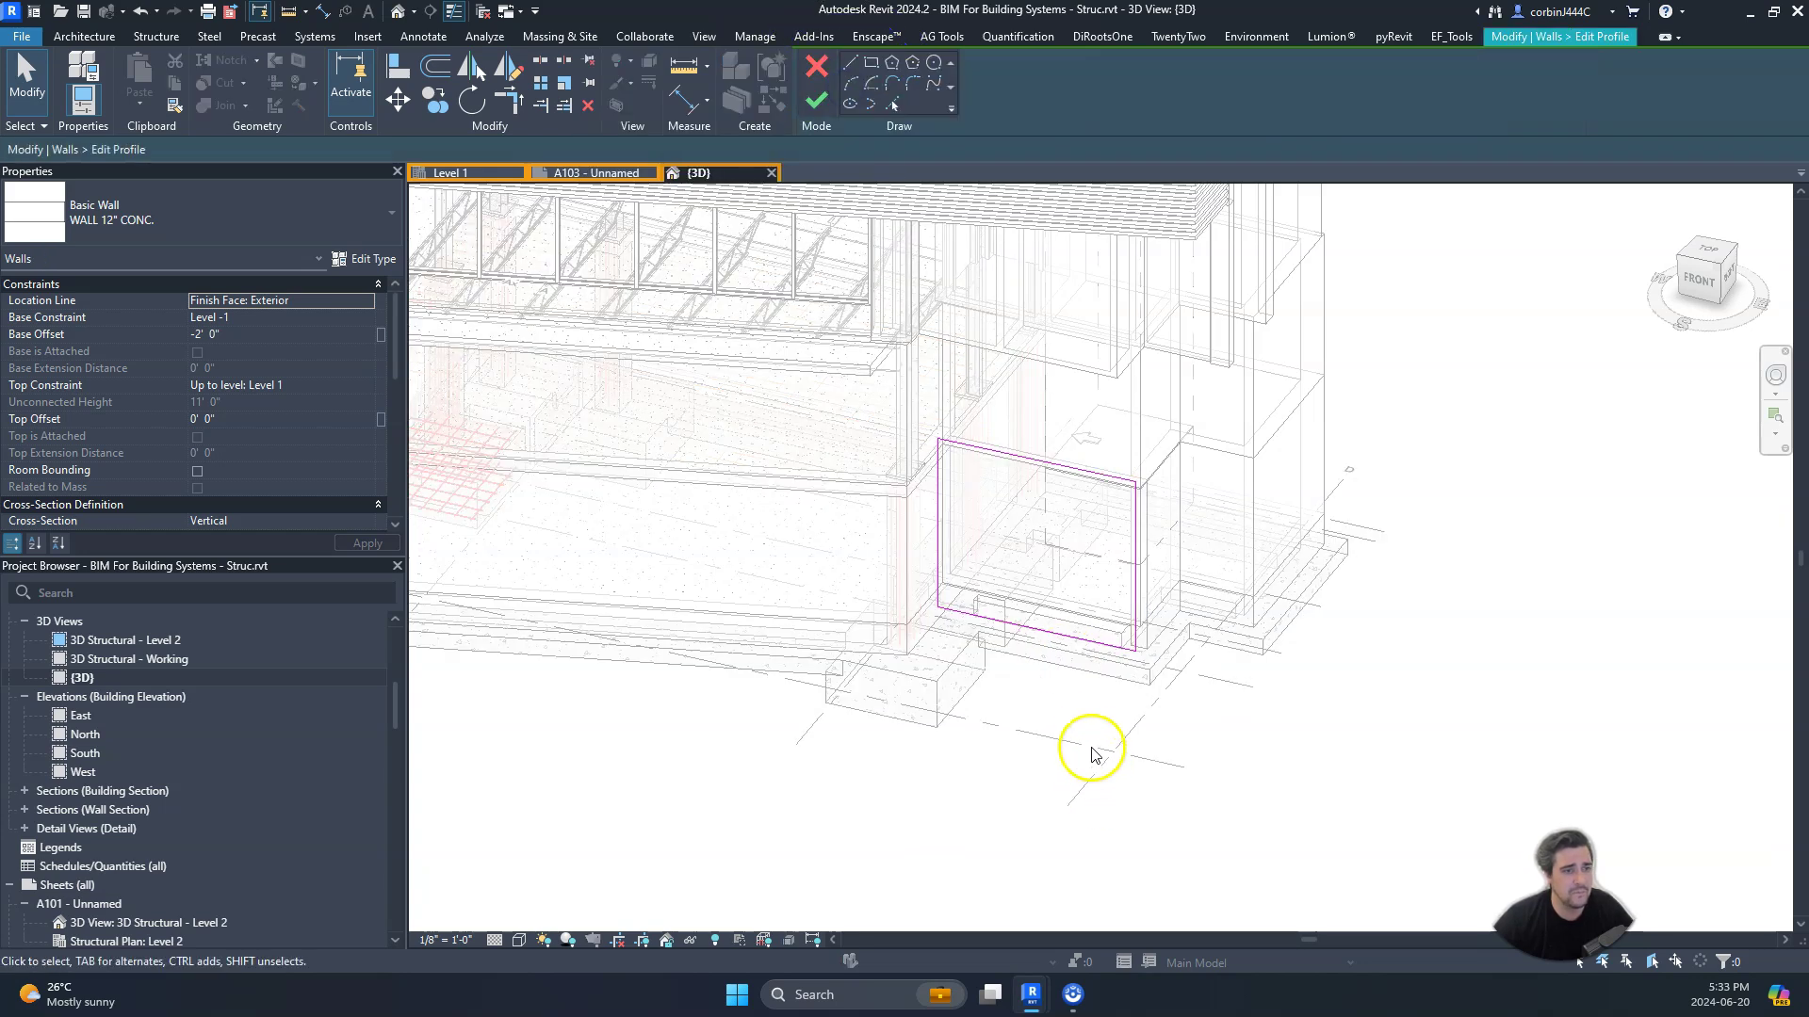
{"action": "scroll", "coordinate": [1143, 698], "scroll_direction": "up", "scroll_amount": 3}
{"action": "scroll", "coordinate": [941, 594], "scroll_direction": "up", "scroll_amount": 2}
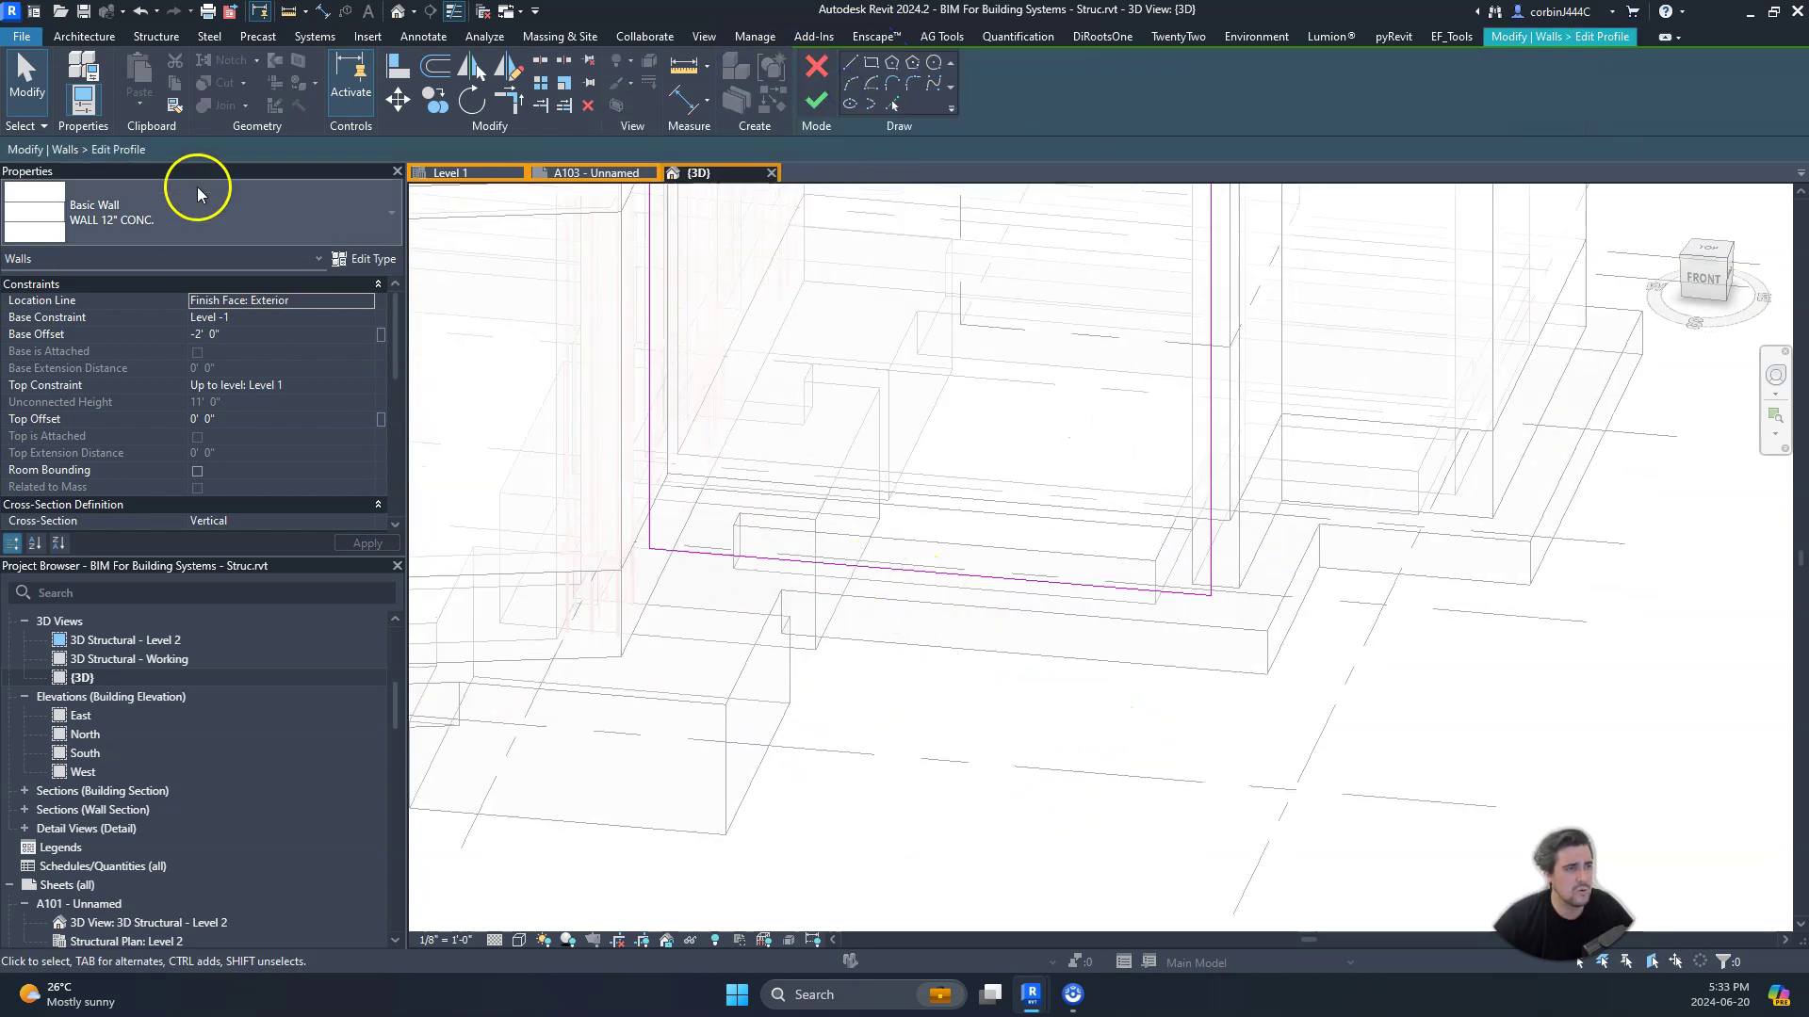
{"action": "left_click", "coordinate": [852, 68]}
{"action": "left_click", "coordinate": [649, 548]}
{"action": "left_click", "coordinate": [929, 573]}
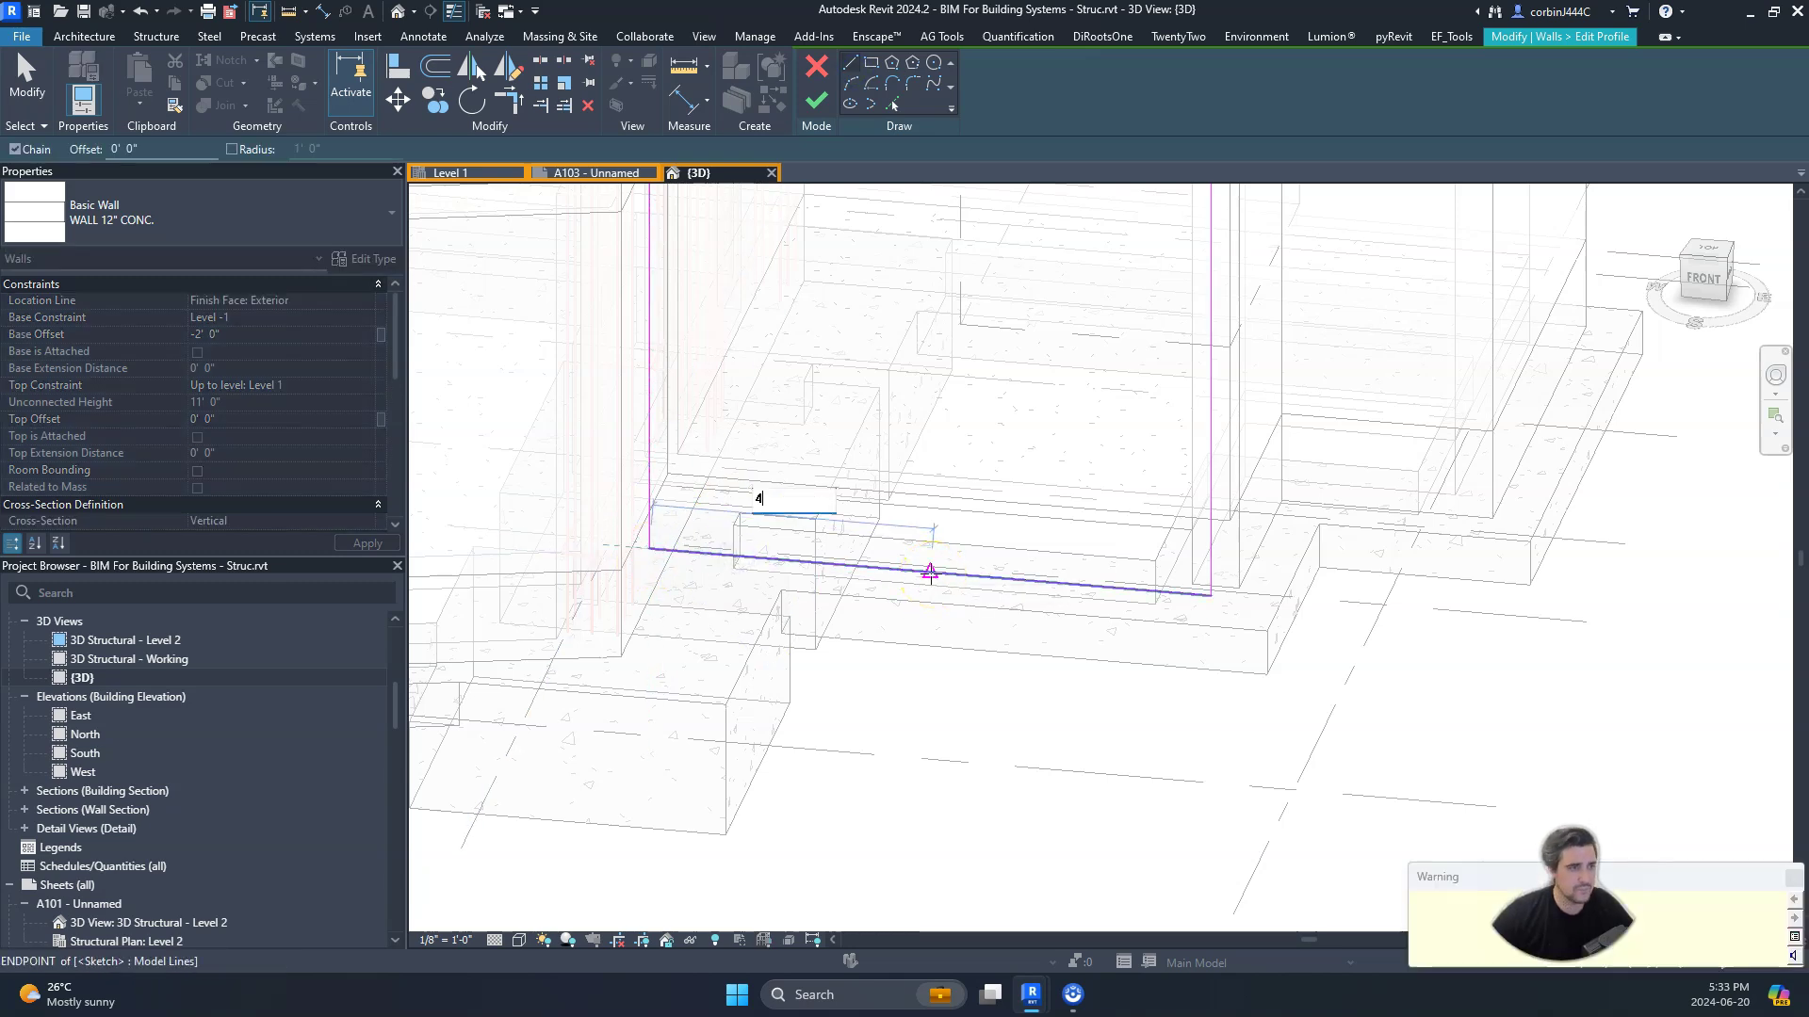
{"action": "left_click", "coordinate": [837, 565]}
{"action": "left_click", "coordinate": [836, 662]}
{"action": "left_click", "coordinate": [1023, 668]}
{"action": "left_click", "coordinate": [1024, 753]}
{"action": "left_click", "coordinate": [1210, 768]}
{"action": "key", "text": "Escape"}
{"action": "key", "text": "Escape"}
Step: Join the profile lines into closed corners and finish the stepped wall profile
{"action": "left_click", "coordinate": [507, 97]}
{"action": "left_click", "coordinate": [1214, 558]}
{"action": "left_click", "coordinate": [1131, 763]}
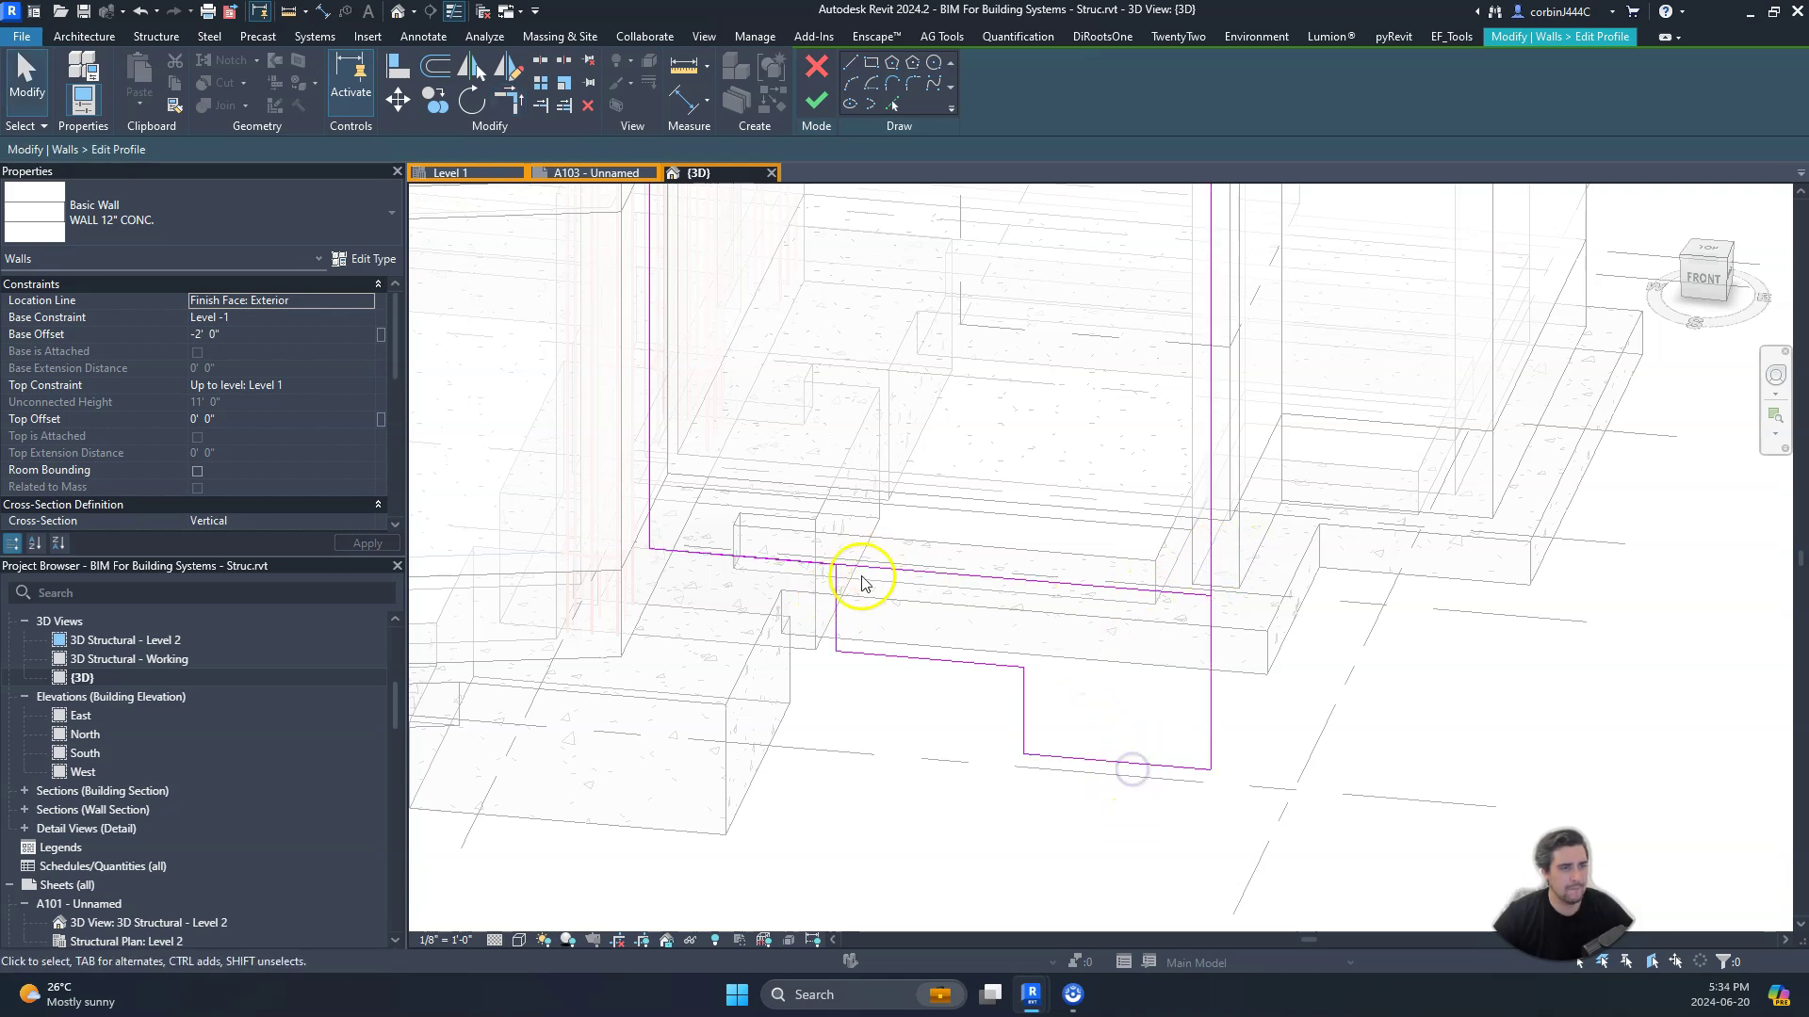
{"action": "key", "text": "Escape"}
{"action": "left_click", "coordinate": [787, 563]}
{"action": "key", "text": "Escape"}
{"action": "left_click", "coordinate": [516, 108]}
{"action": "left_click", "coordinate": [816, 105]}
{"action": "left_click", "coordinate": [919, 503]}
Step: Orbit around the reshaped wall to inspect its stepped bottom edge
{"action": "left_click", "coordinate": [1166, 767]}
{"action": "mouse_move", "coordinate": [1167, 767]}
{"action": "middle_mouse_down", "text": "shift"}
{"action": "mouse_move", "coordinate": [1074, 799]}
{"action": "mouse_move", "coordinate": [1166, 811]}
{"action": "middle_mouse_up", "text": "shift"}
{"action": "left_click", "coordinate": [877, 792]}
{"action": "key", "text": "Escape"}
{"action": "mouse_move", "coordinate": [868, 751]}
{"action": "middle_mouse_down", "text": "shift"}
{"action": "mouse_move", "coordinate": [943, 556]}
{"action": "mouse_move", "coordinate": [878, 737]}
{"action": "middle_mouse_up", "text": "shift"}
{"action": "left_click", "coordinate": [84, 36]}
Step: Create an in-place Structural Foundations model with a stepped-footing name
{"action": "left_click", "coordinate": [223, 103]}
{"action": "left_click", "coordinate": [209, 175]}
{"action": "key", "text": "f"}
{"action": "key", "text": "f"}
{"action": "key", "text": "s"}
{"action": "key", "text": "s"}
{"action": "key", "text": "s"}
{"action": "key", "text": "s"}
{"action": "key", "text": "s"}
{"action": "key", "text": "s"}
{"action": "key", "text": "s"}
{"action": "key", "text": "s"}
{"action": "left_click", "coordinate": [920, 702]}
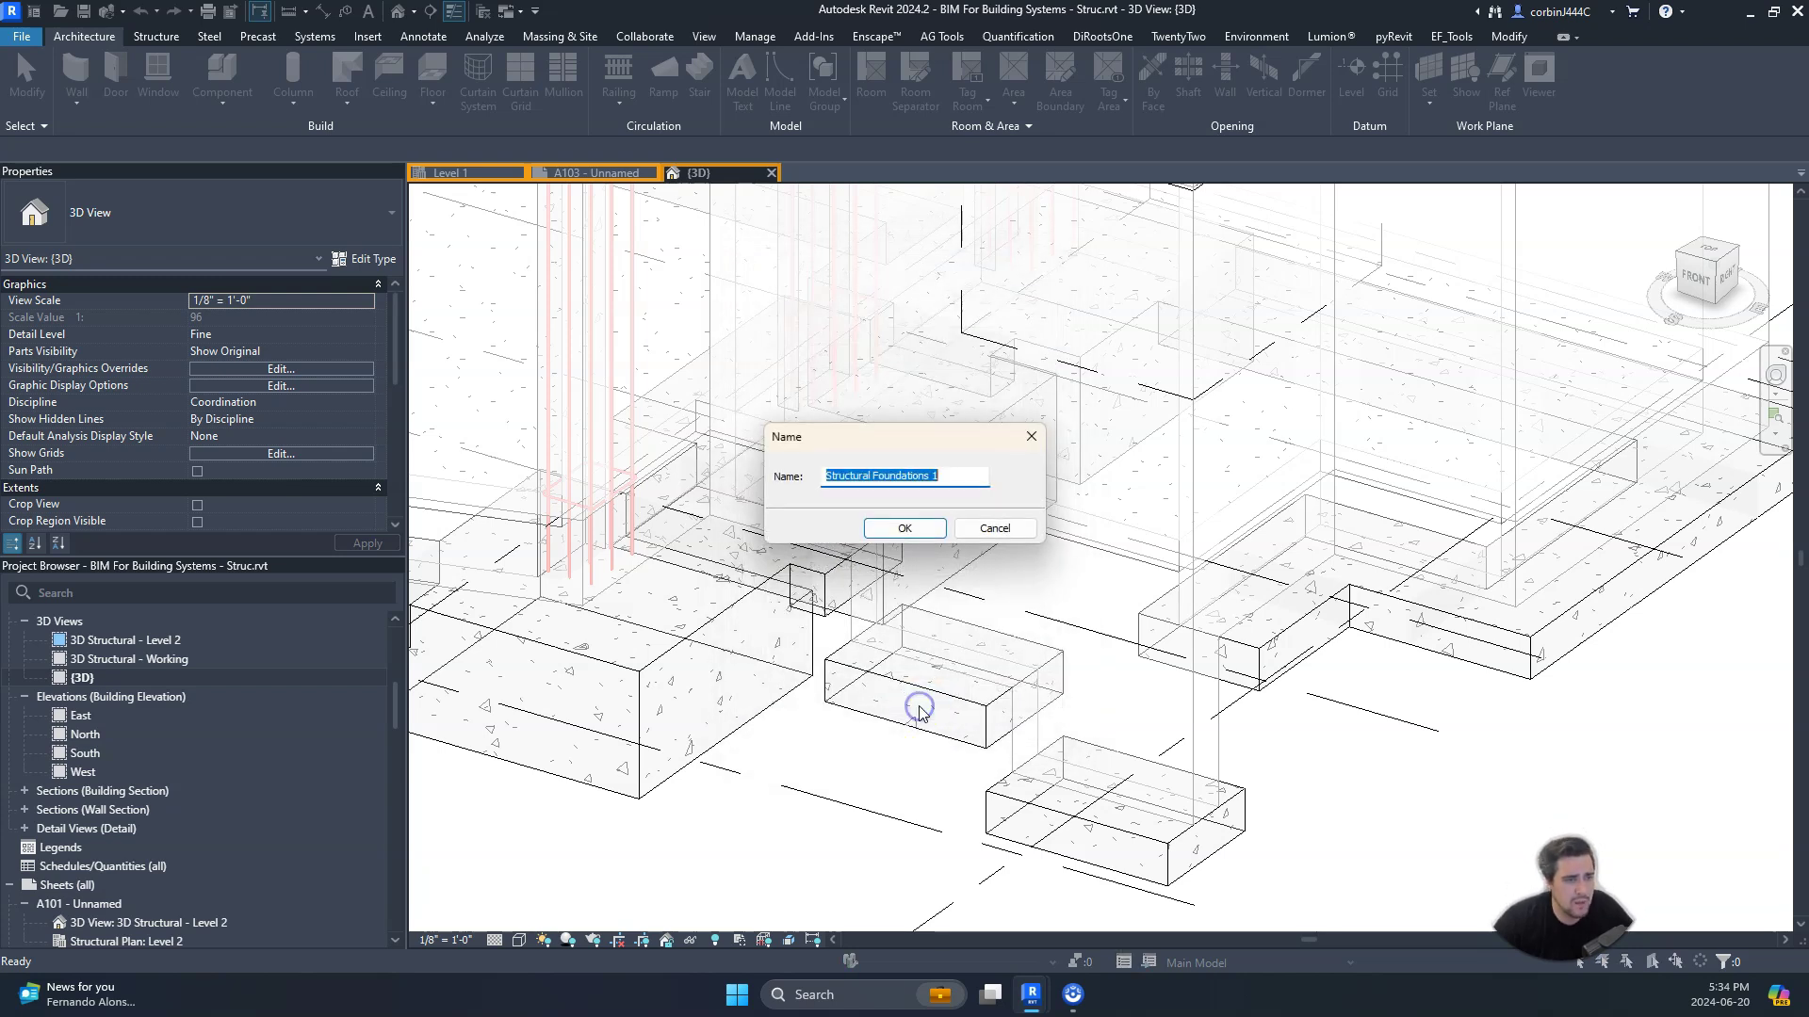
{"action": "type", "text": "Stee"}
{"action": "type", "text": "ped"}
{"action": "type", "text": " Footin"}
{"action": "left_click", "coordinate": [914, 525]}
Step: Start an extrusion and choose to pick its work plane in the view
{"action": "left_click", "coordinate": [162, 70]}
{"action": "left_click", "coordinate": [873, 81]}
{"action": "left_click", "coordinate": [140, 572]}
Step: Use the wall face as the work plane and begin sketching along the footing
{"action": "left_click", "coordinate": [1023, 737]}
{"action": "scroll", "coordinate": [1086, 682], "scroll_direction": "down", "scroll_amount": 3}
{"action": "middle_click_drag", "start_coordinate": [1062, 703], "coordinate": [1169, 733], "text": "shift"}
{"action": "scroll", "coordinate": [1158, 744], "scroll_direction": "up", "scroll_amount": 3}
{"action": "left_click", "coordinate": [937, 740]}
{"action": "middle_click_drag", "start_coordinate": [877, 725], "coordinate": [874, 718], "text": "shift"}
{"action": "left_click", "coordinate": [879, 734]}
{"action": "middle_click_drag", "start_coordinate": [927, 778], "coordinate": [948, 617], "text": "shift"}
{"action": "left_click", "coordinate": [1719, 273]}
{"action": "scroll", "coordinate": [1071, 677], "scroll_direction": "up", "scroll_amount": 2}
{"action": "scroll", "coordinate": [1163, 707], "scroll_direction": "up", "scroll_amount": 3}
{"action": "scroll", "coordinate": [1279, 626], "scroll_direction": "up", "scroll_amount": 2}
Step: Sketch the closed sloped step profile and delete the stray inner line
{"action": "left_click", "coordinate": [1148, 670]}
{"action": "left_click", "coordinate": [1091, 669]}
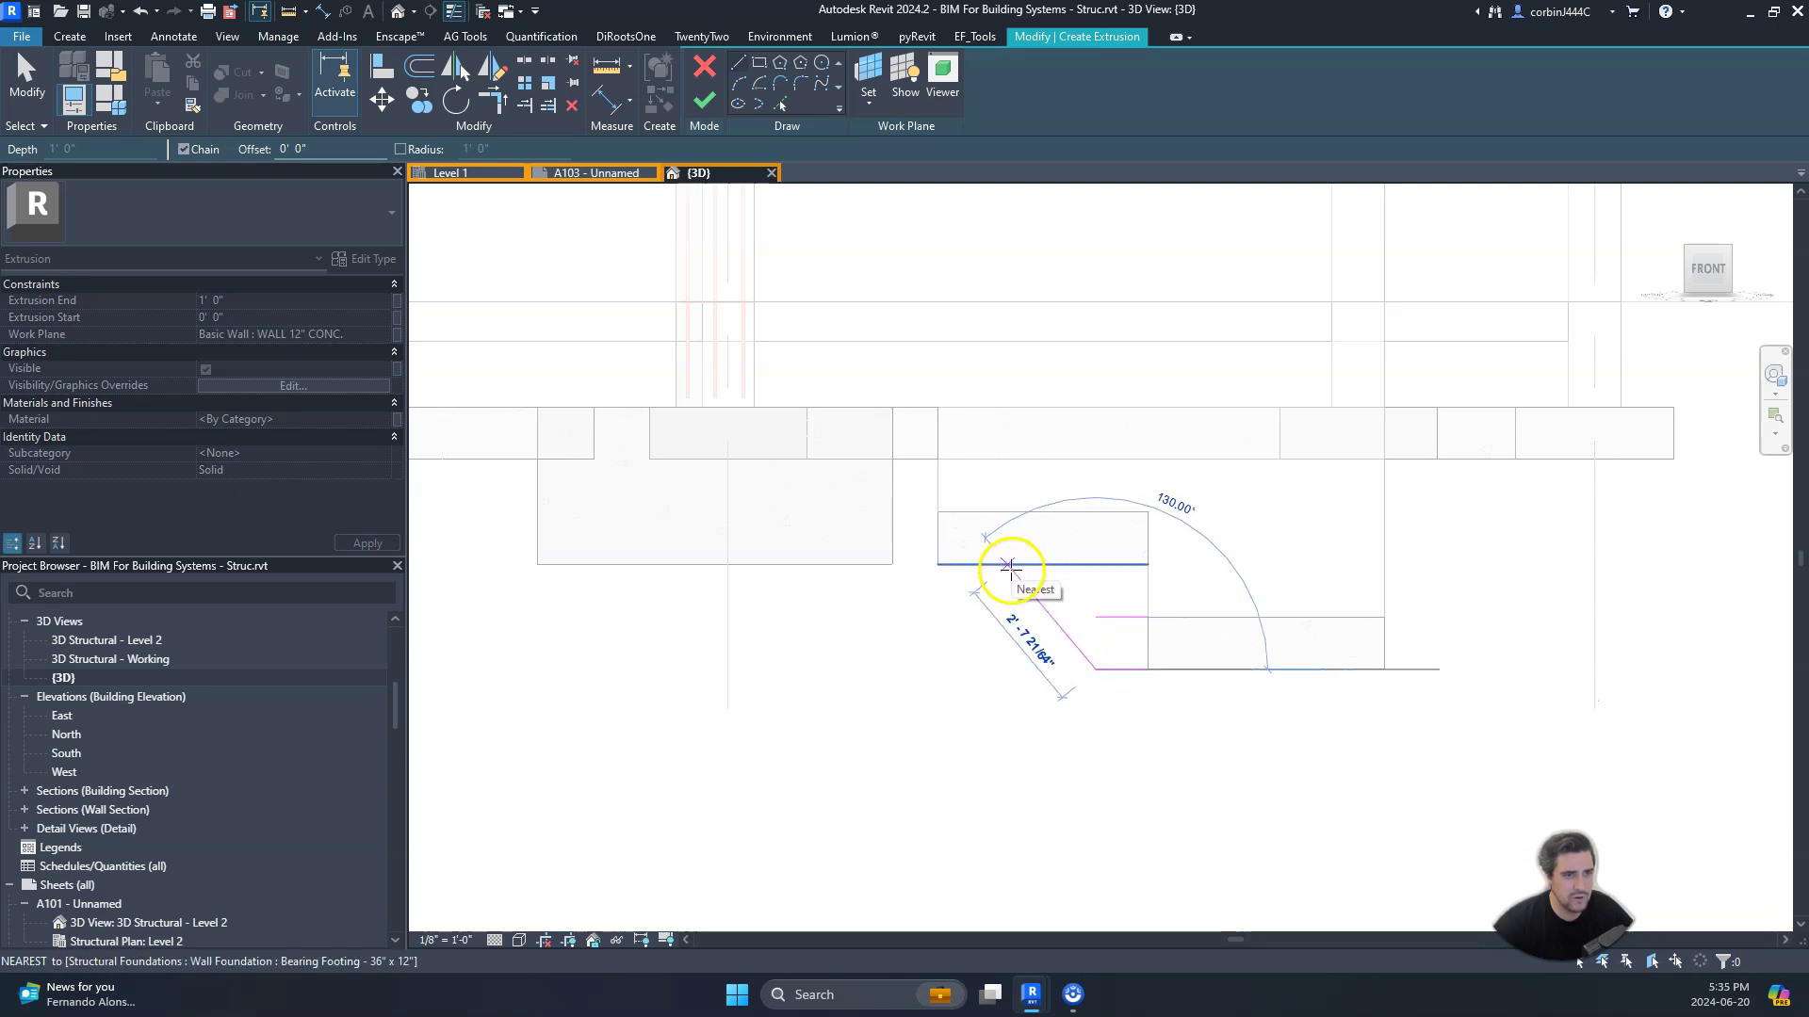
{"action": "left_click", "coordinate": [991, 565]}
{"action": "left_click", "coordinate": [1153, 570]}
{"action": "left_click", "coordinate": [1148, 668]}
{"action": "key", "text": "Escape"}
{"action": "mouse_move", "coordinate": [1058, 576]}
{"action": "left_mouse_down"}
{"action": "mouse_move", "coordinate": [1183, 706]}
{"action": "mouse_move", "coordinate": [1182, 659]}
{"action": "left_mouse_up"}
{"action": "key", "text": "Delete"}
Step: Move the sloped edge 6 inches right and finish the extrusion
{"action": "mouse_move", "coordinate": [1182, 660]}
{"action": "middle_mouse_down", "text": "shift"}
{"action": "mouse_move", "coordinate": [1210, 622]}
{"action": "mouse_move", "coordinate": [974, 815]}
{"action": "middle_mouse_up", "text": "shift"}
{"action": "left_click", "coordinate": [1712, 291]}
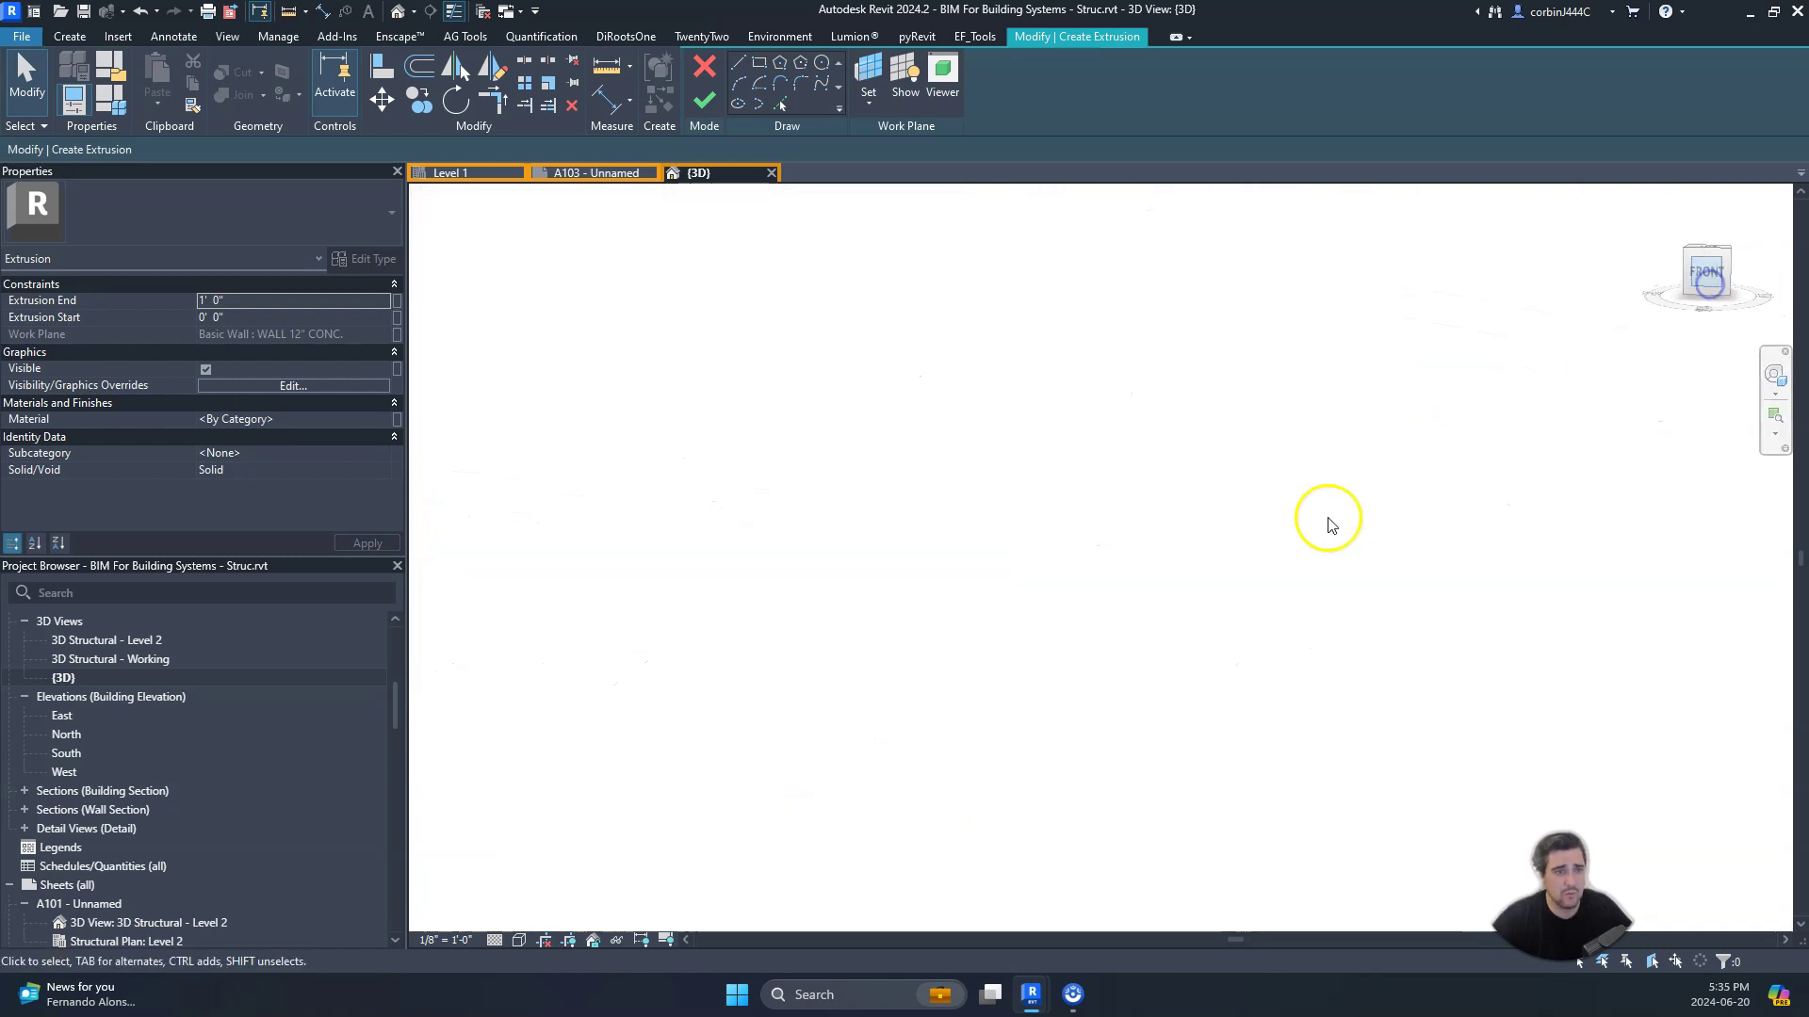
{"action": "scroll", "coordinate": [1182, 565], "scroll_direction": "up", "scroll_amount": 2}
{"action": "scroll", "coordinate": [1159, 552], "scroll_direction": "up", "scroll_amount": 2}
{"action": "scroll", "coordinate": [1112, 565], "scroll_direction": "up", "scroll_amount": 2}
{"action": "left_click", "coordinate": [1082, 578]}
{"action": "left_click", "coordinate": [381, 97]}
{"action": "left_click", "coordinate": [1152, 648]}
{"action": "left_click", "coordinate": [1187, 650]}
{"action": "mouse_move", "coordinate": [1249, 650]}
{"action": "middle_mouse_down", "text": "shift"}
{"action": "mouse_move", "coordinate": [1327, 615]}
{"action": "mouse_move", "coordinate": [1231, 456]}
{"action": "middle_mouse_up", "text": "shift"}
{"action": "scroll", "coordinate": [1216, 410], "scroll_direction": "up", "scroll_amount": 3}
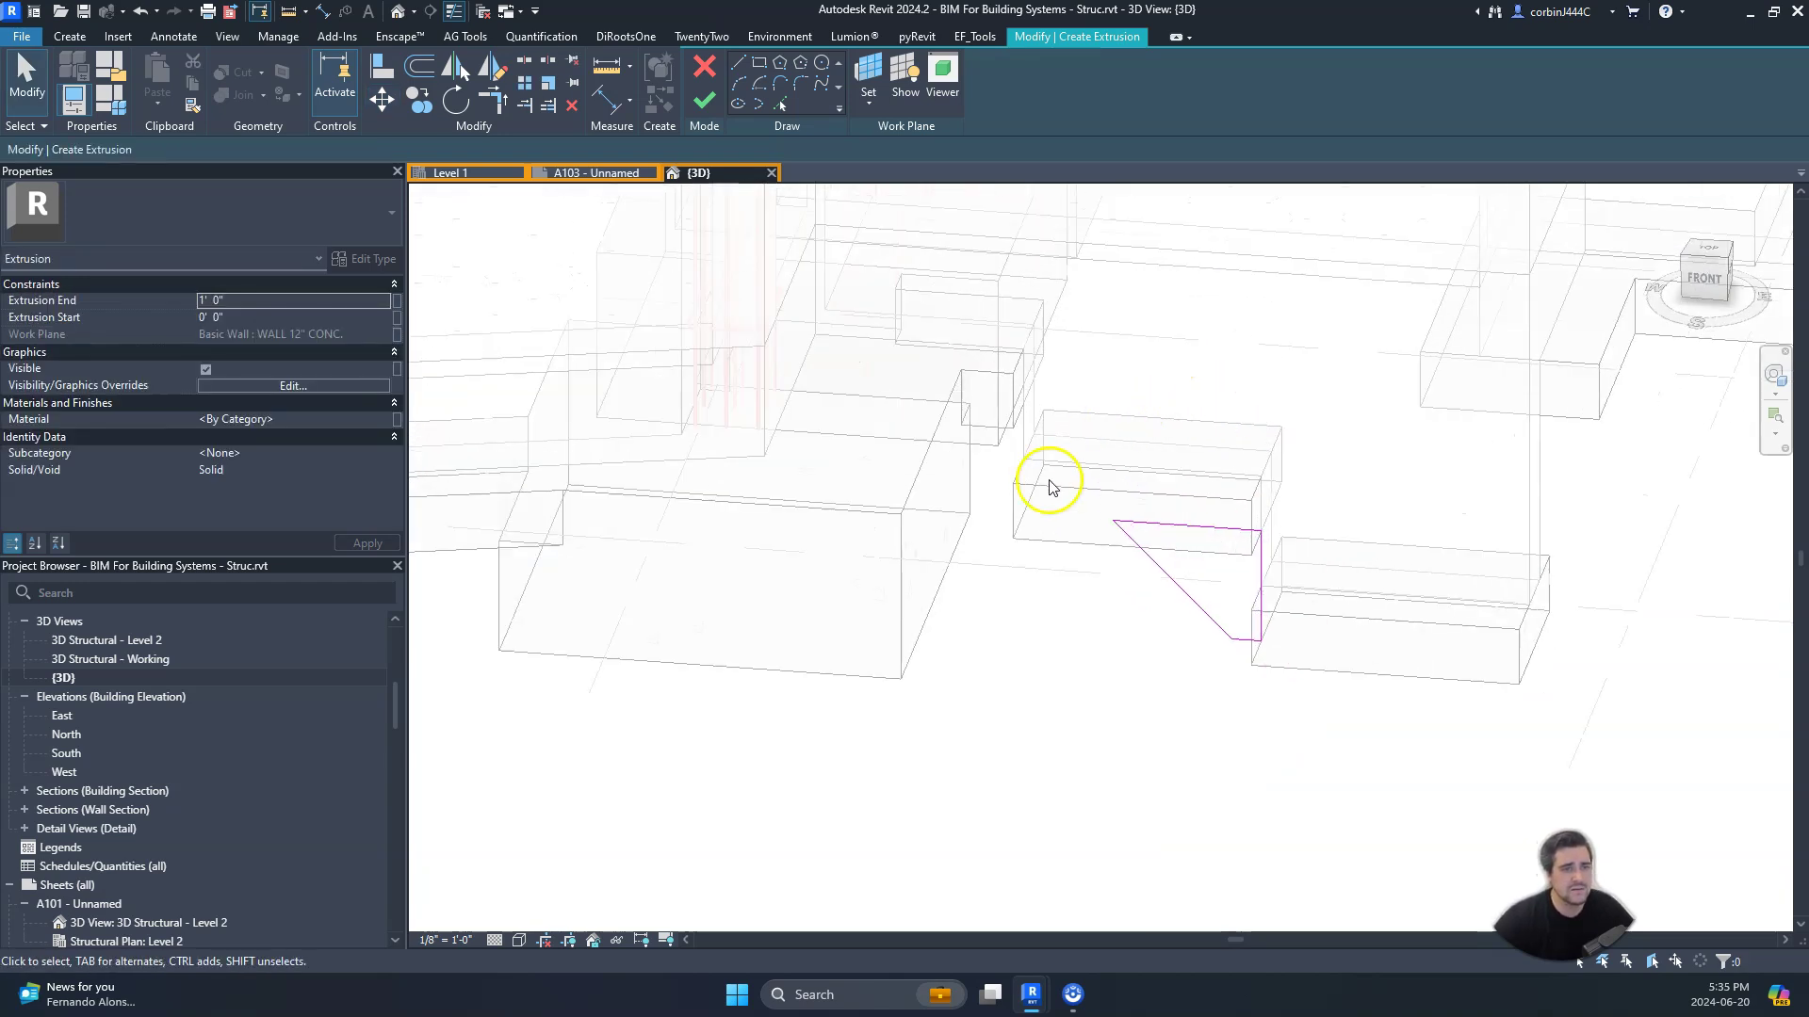
{"action": "left_click", "coordinate": [693, 102]}
Step: Drag the sloped extrusion's depth handle outward, then return to the Front view
{"action": "middle_click_drag", "start_coordinate": [1383, 727], "coordinate": [1150, 731], "text": "shift"}
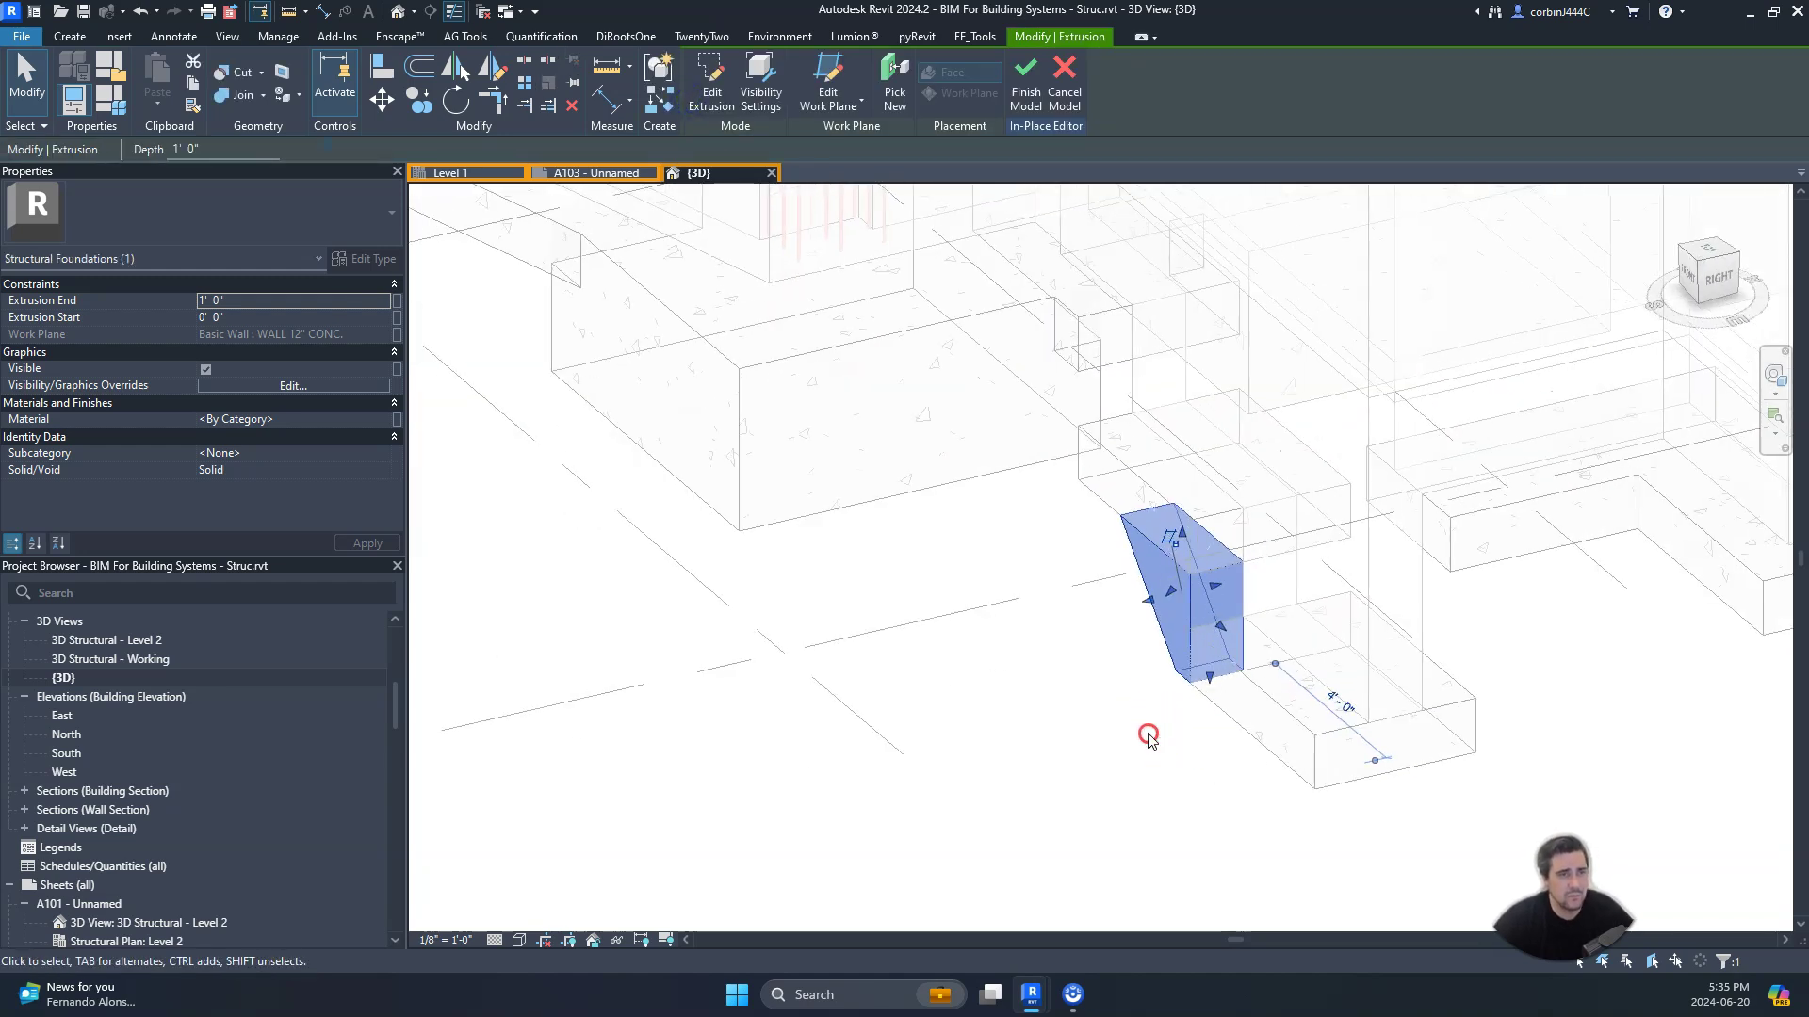
{"action": "left_click_drag", "start_coordinate": [1225, 579], "coordinate": [1328, 565]}
{"action": "left_click", "coordinate": [1140, 612]}
{"action": "middle_click_drag", "start_coordinate": [1112, 629], "coordinate": [1015, 435], "text": "shift"}
{"action": "mouse_move", "coordinate": [1707, 277]}
{"action": "left_click", "coordinate": [1689, 287]}
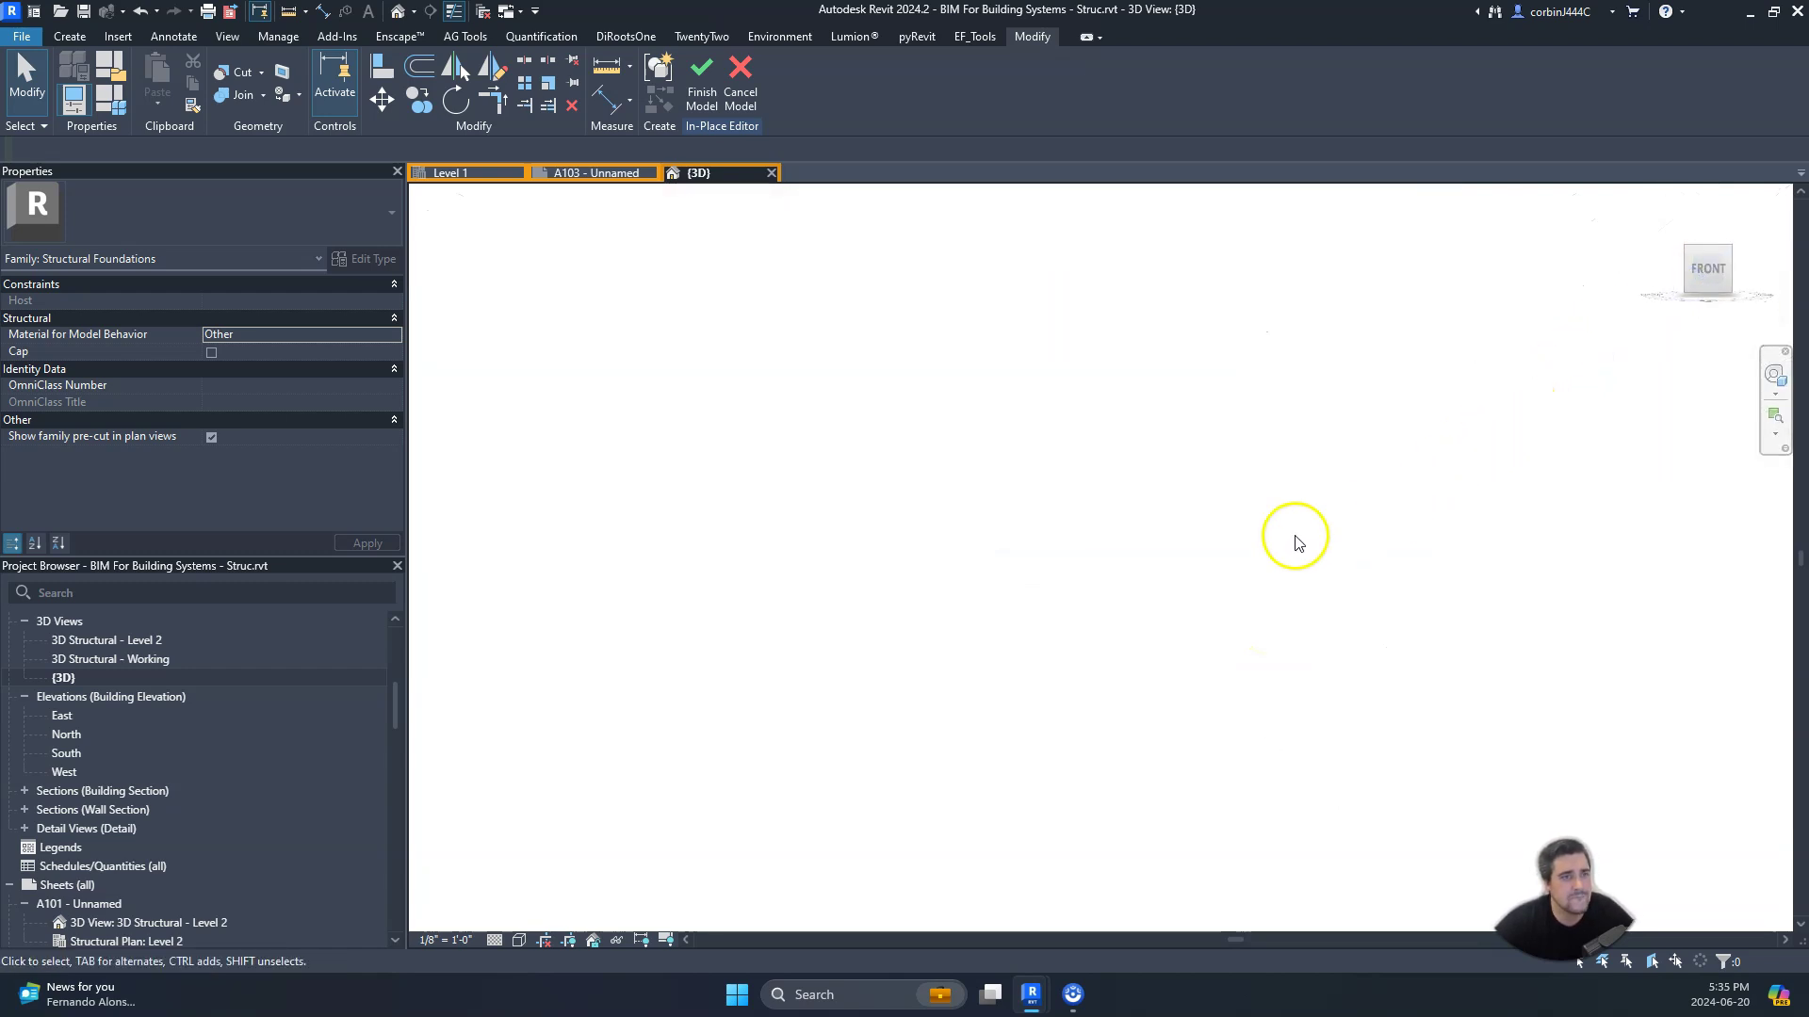
{"action": "scroll", "coordinate": [1160, 695], "scroll_direction": "up", "scroll_amount": 5}
Step: Sketch and finish a second sloped extrusion profile at the next footing step
{"action": "left_click", "coordinate": [70, 36]}
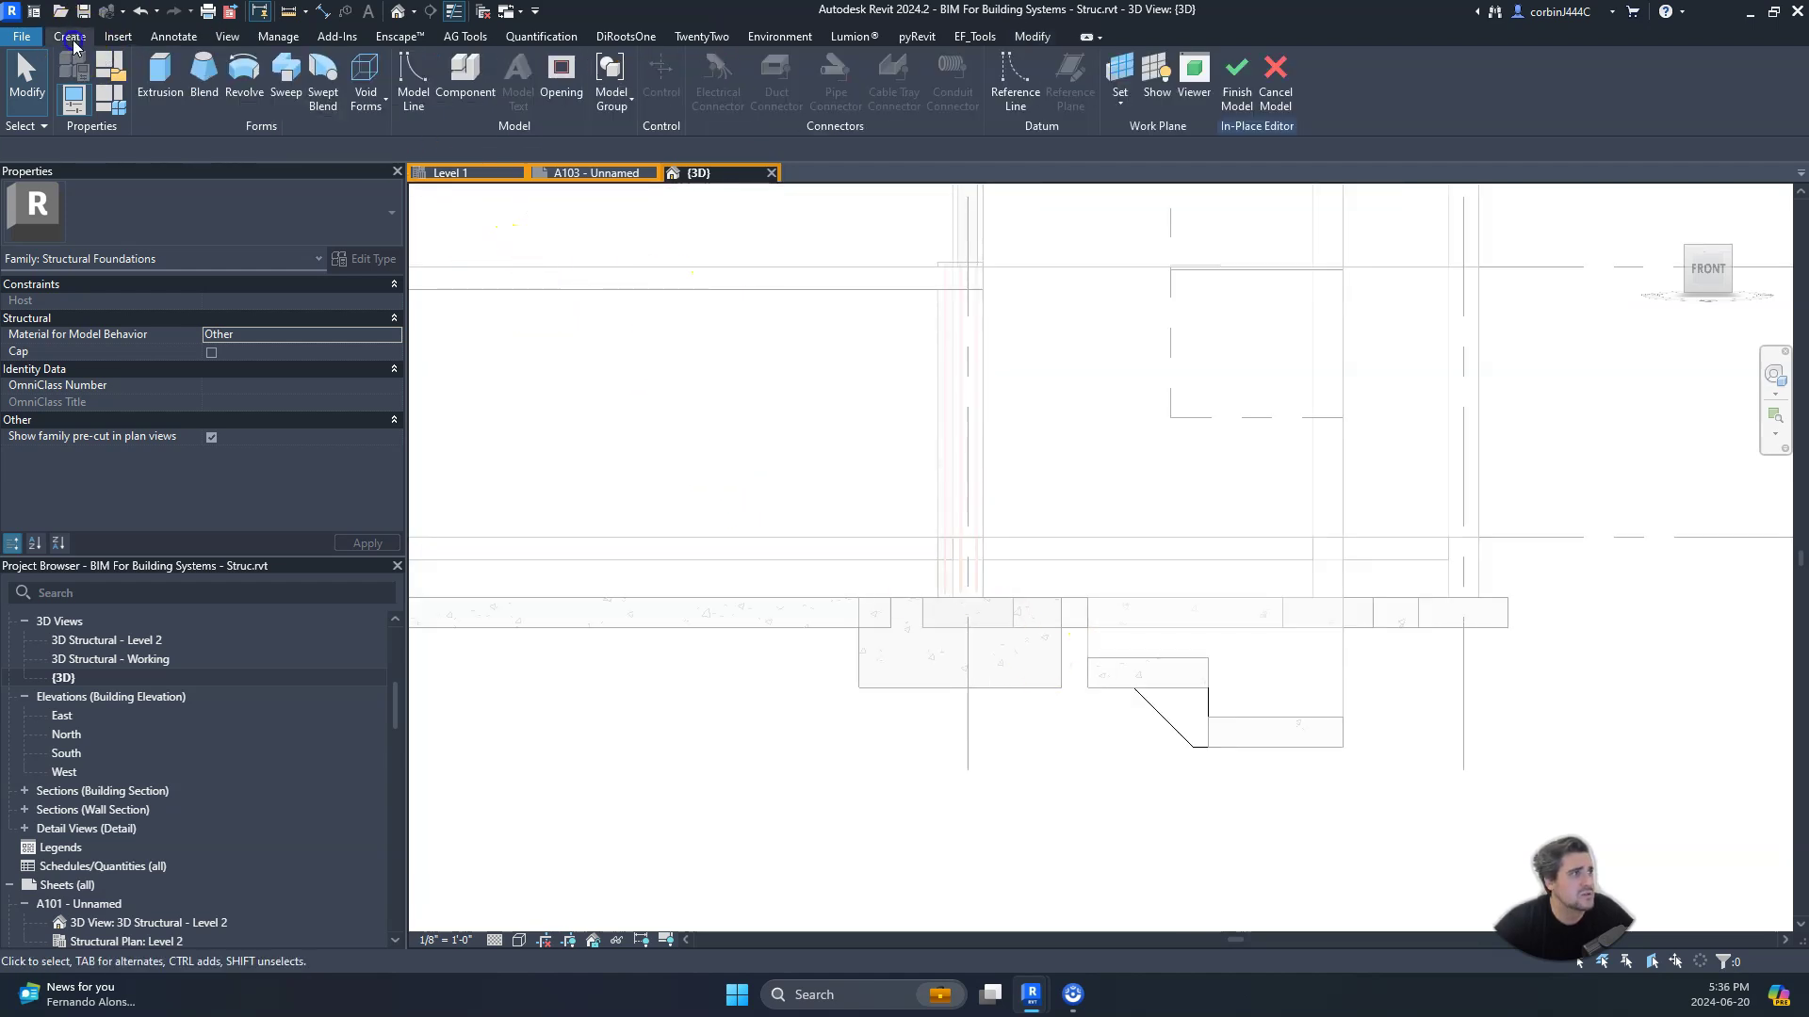
{"action": "left_click", "coordinate": [151, 62]}
{"action": "left_click", "coordinate": [1088, 626]}
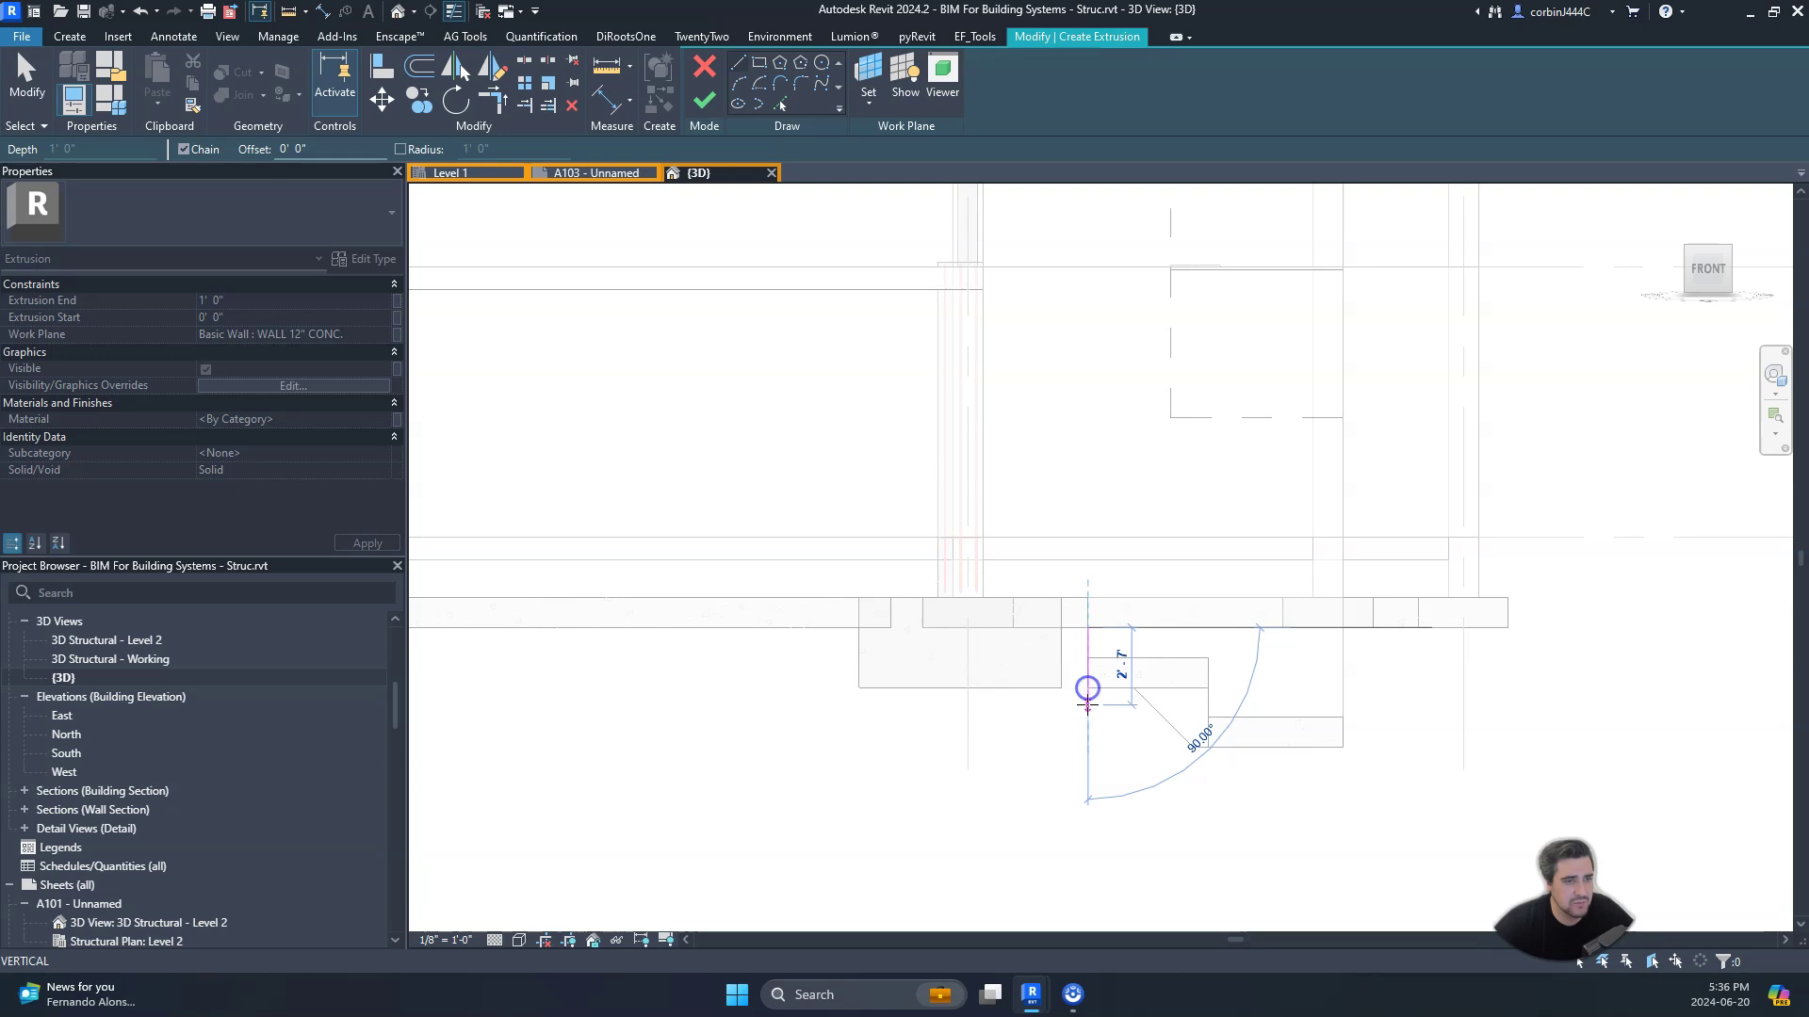
{"action": "left_click", "coordinate": [1060, 688]}
{"action": "left_click", "coordinate": [1014, 628]}
{"action": "left_click", "coordinate": [1086, 625]}
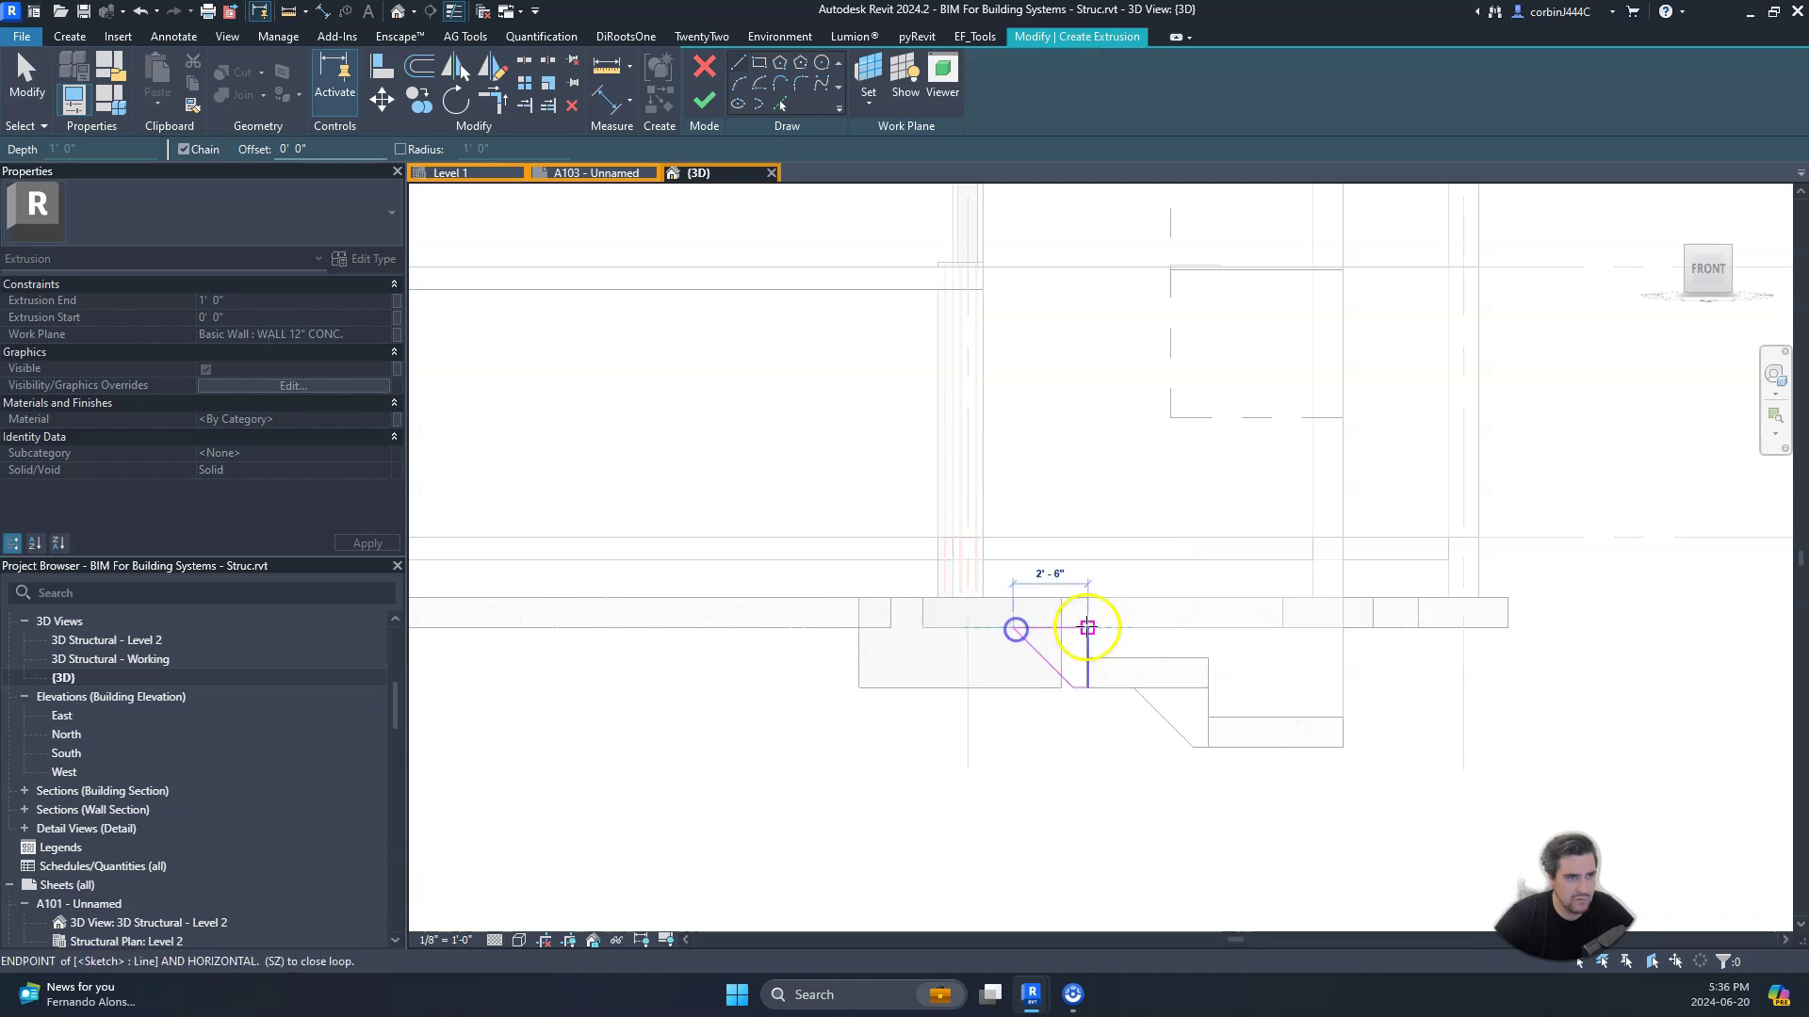
{"action": "key", "text": "Escape"}
{"action": "key", "text": "Escape"}
{"action": "middle_click_drag", "start_coordinate": [1231, 670], "coordinate": [749, 770], "text": "shift"}
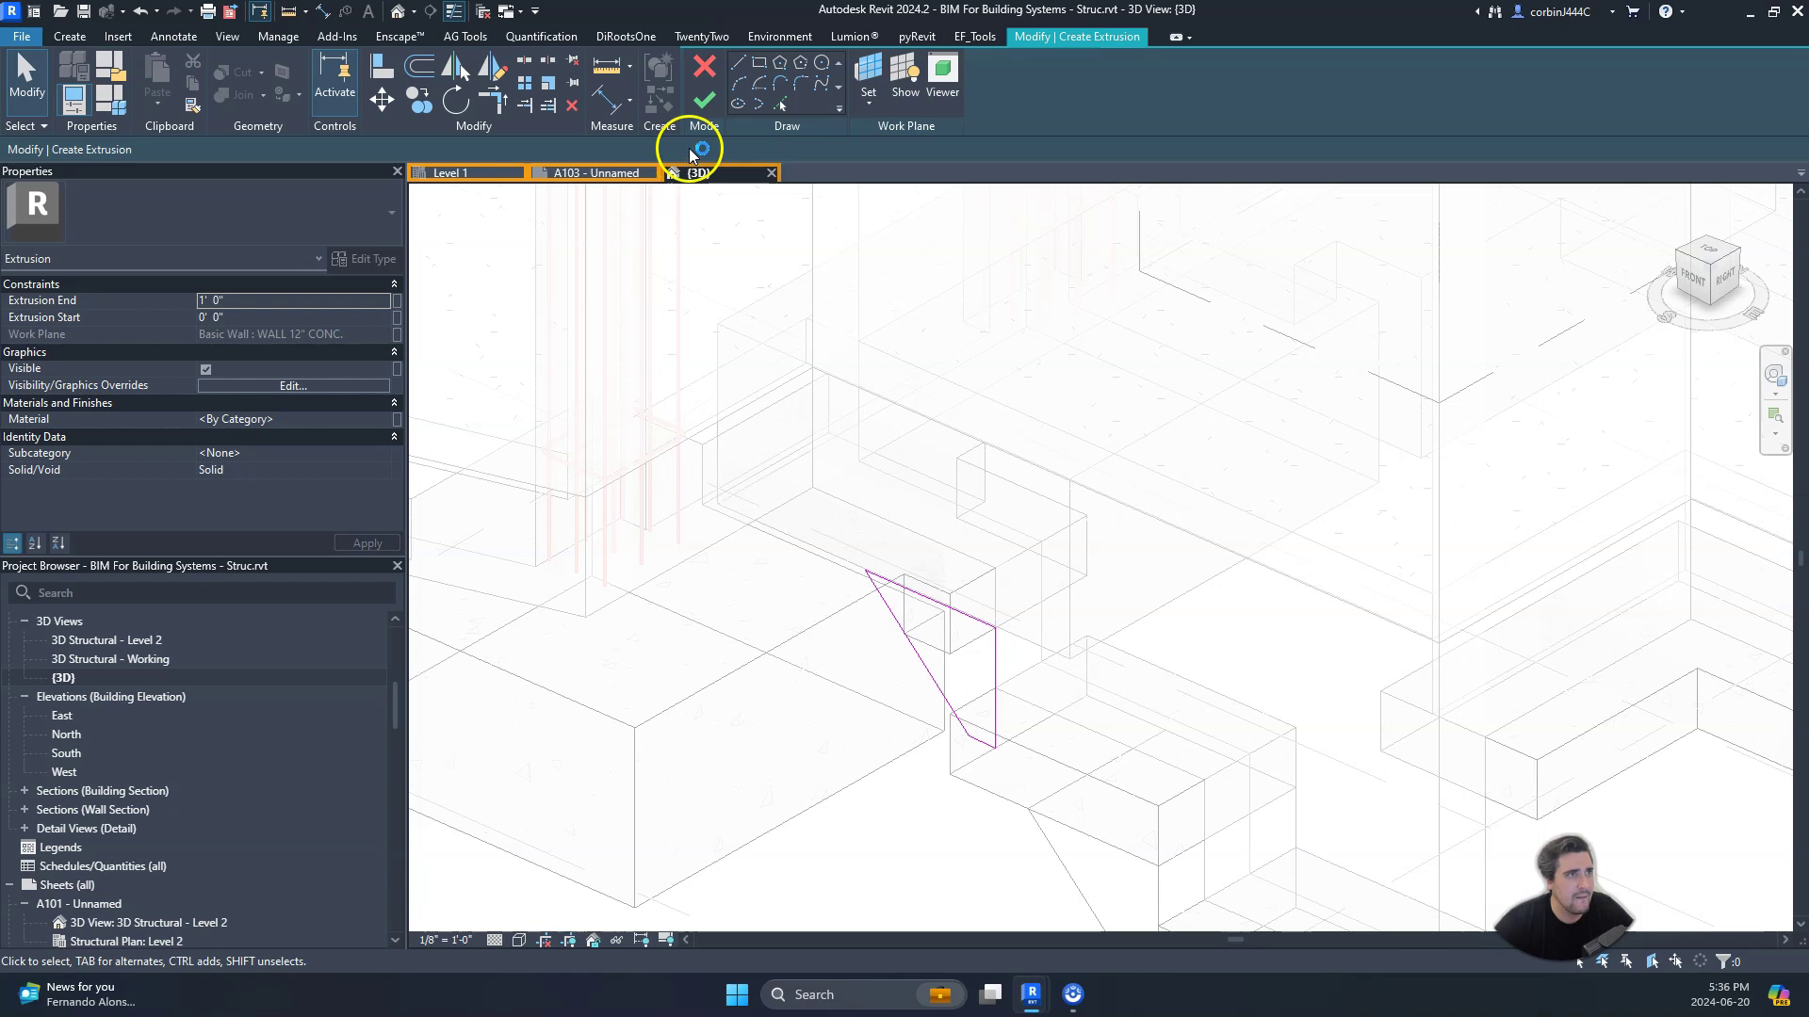
{"action": "left_click", "coordinate": [698, 124]}
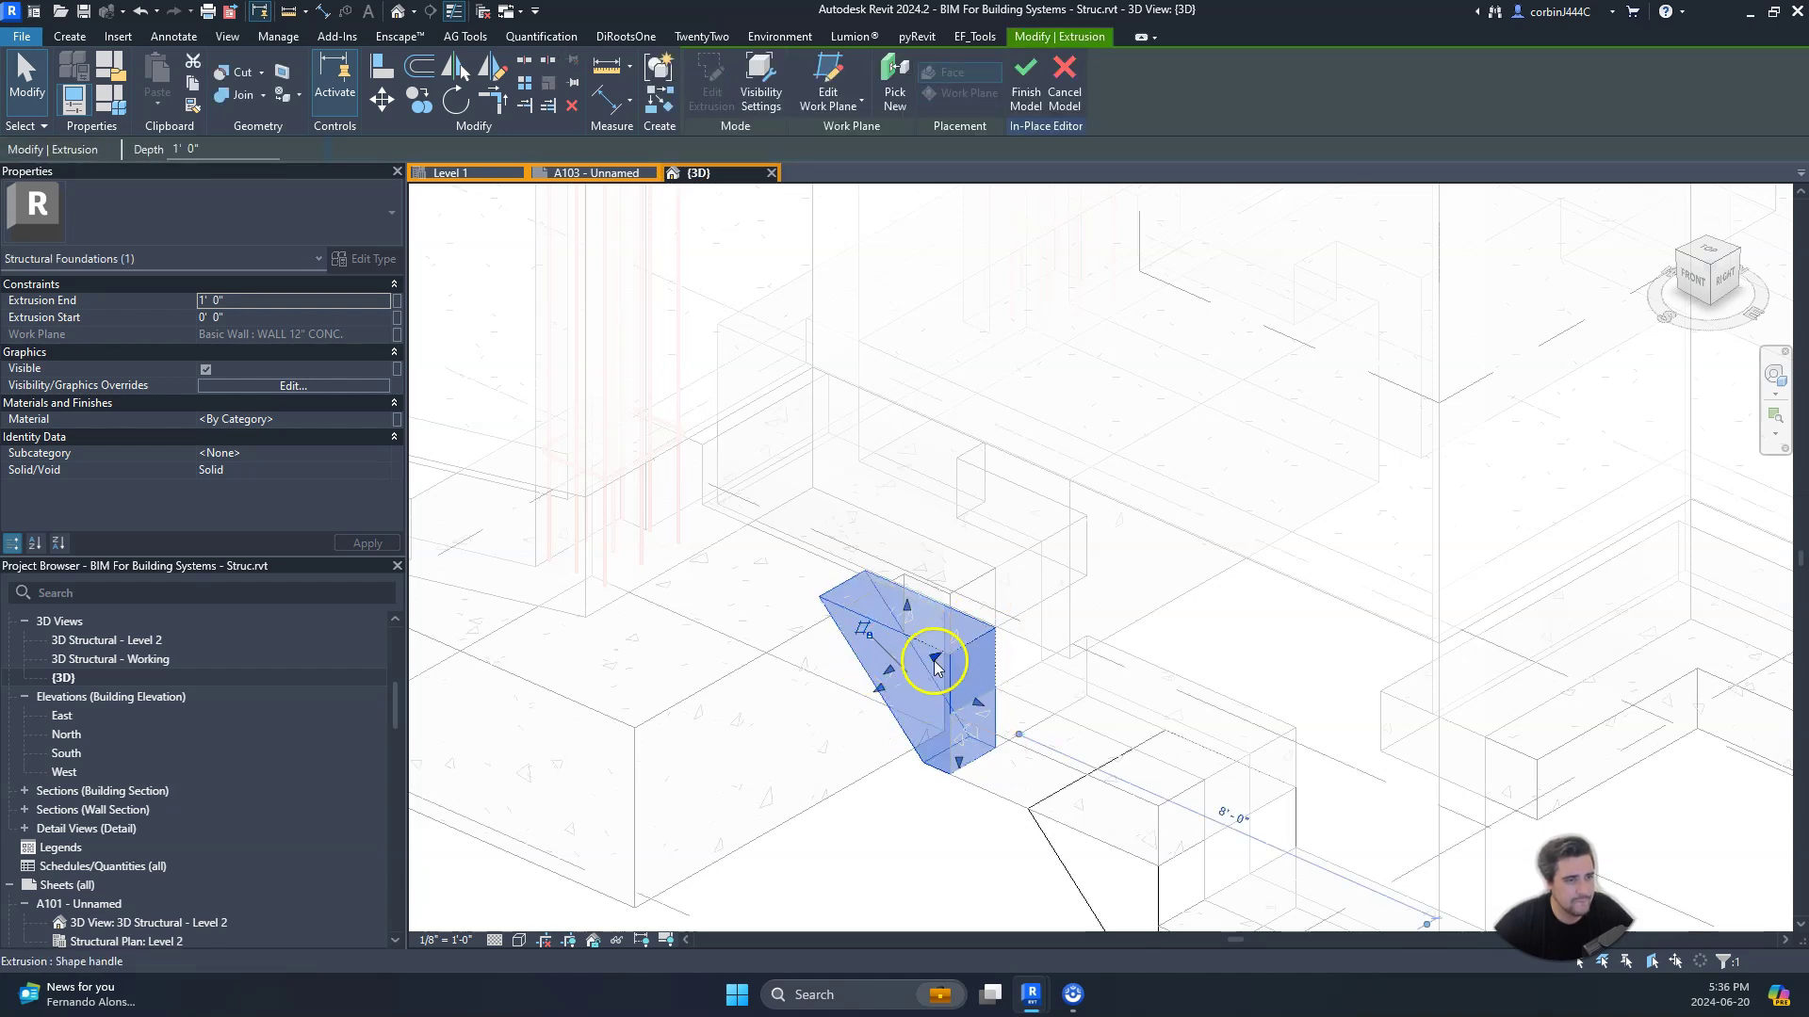
Step: Set its depth to Start -2'0" and End 1'0", then copy it into place
{"action": "left_click_drag", "start_coordinate": [935, 667], "coordinate": [1027, 618]}
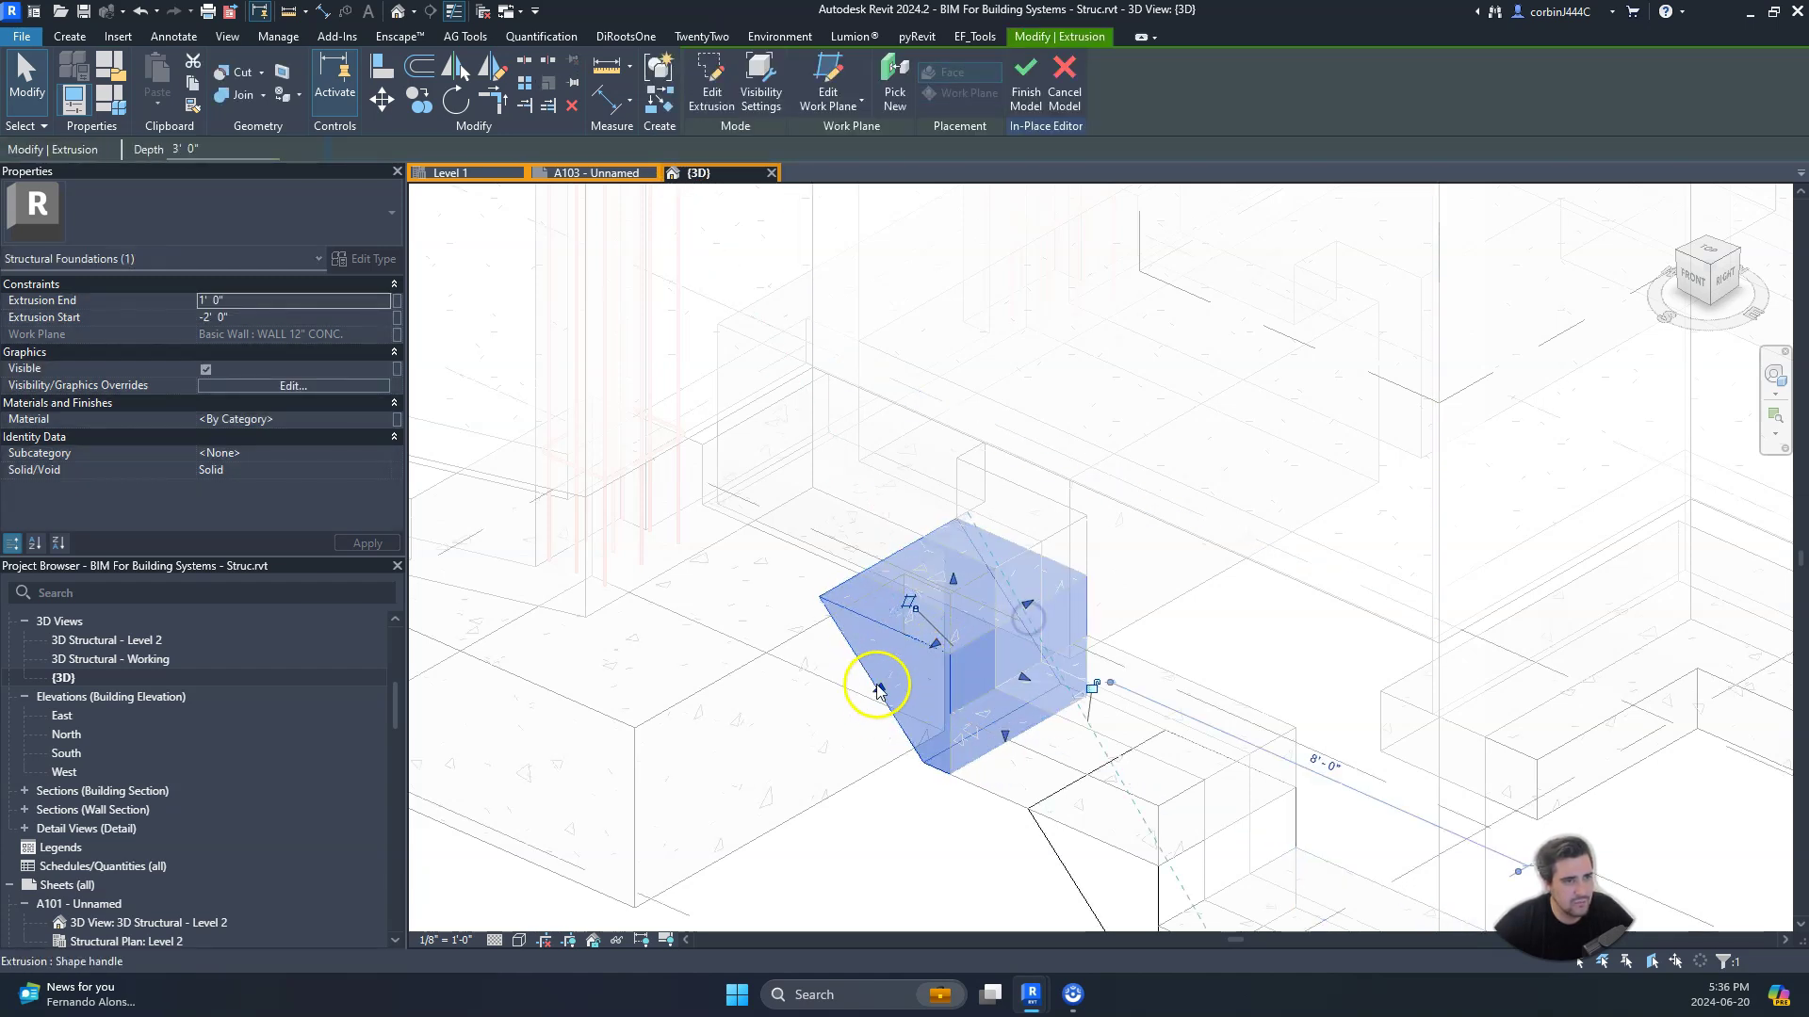
{"action": "left_click_drag", "start_coordinate": [876, 692], "coordinate": [885, 695]}
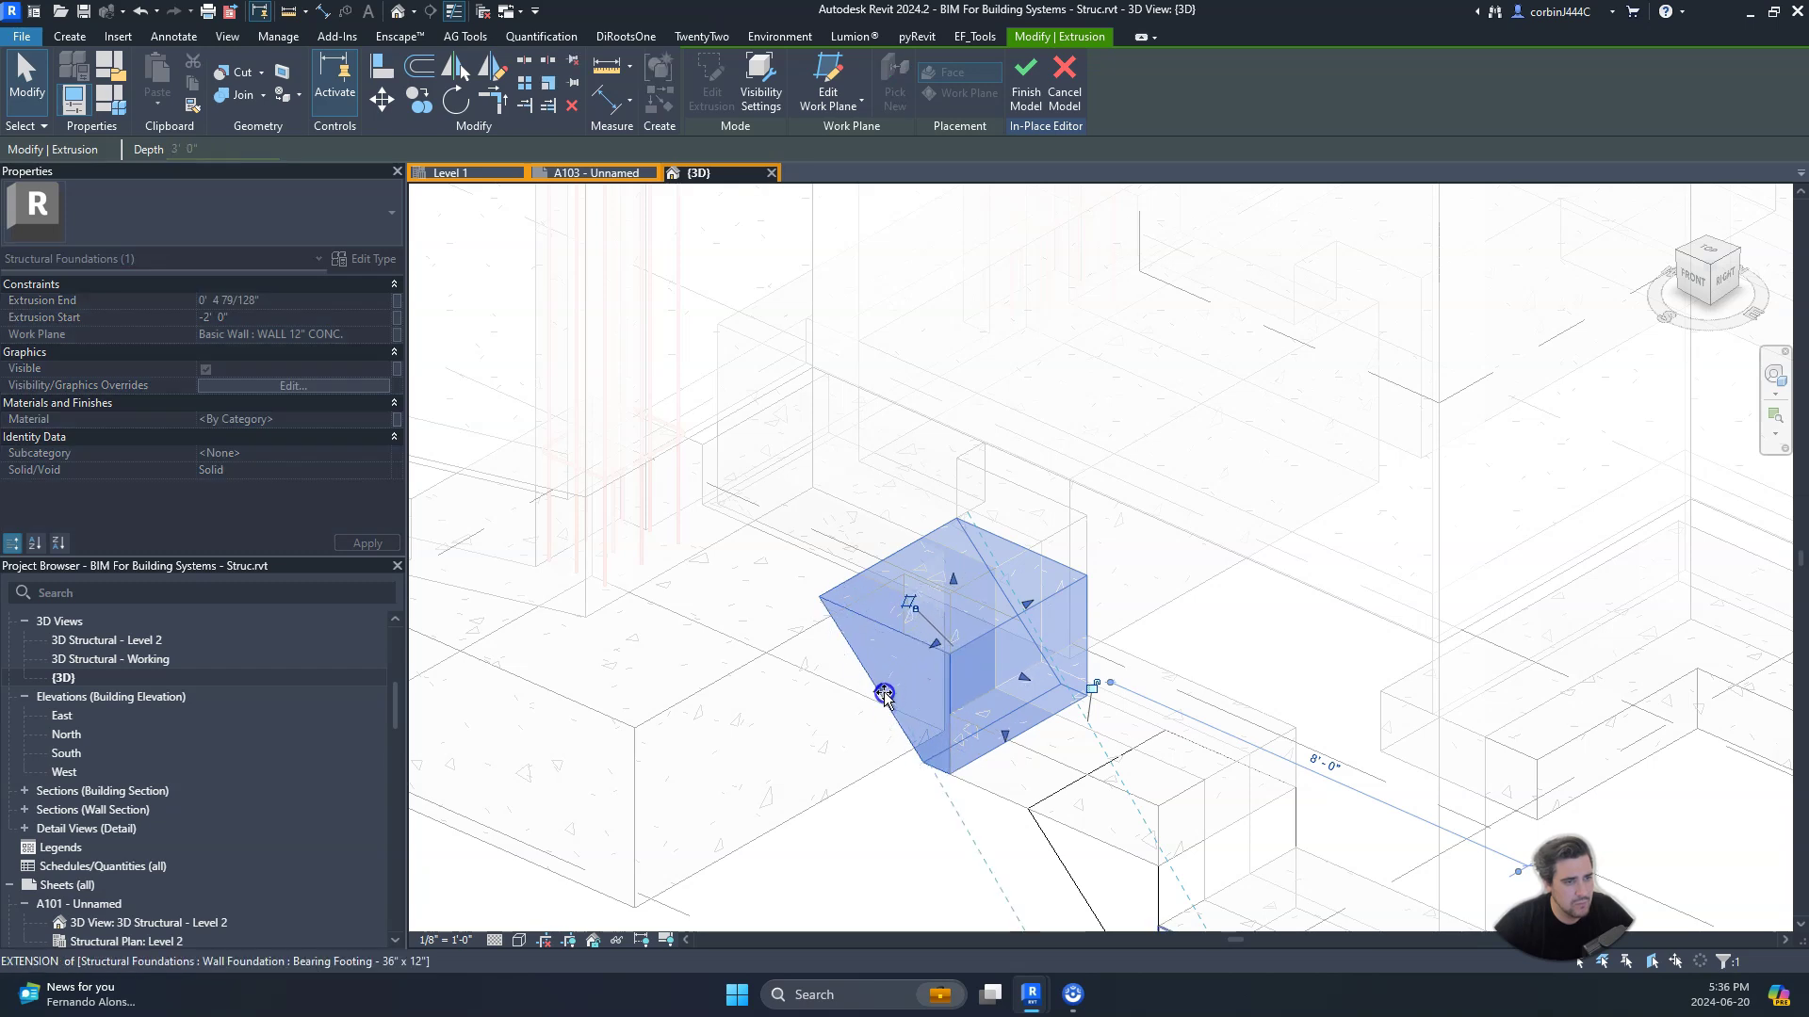
{"action": "scroll", "coordinate": [918, 603], "scroll_direction": "down", "scroll_amount": 2}
{"action": "left_click_drag", "start_coordinate": [929, 614], "coordinate": [1052, 799]}
{"action": "left_click", "coordinate": [1053, 799]}
Step: Associate the upper extrusion's material with the Structural Material parameter
{"action": "left_click", "coordinate": [396, 420]}
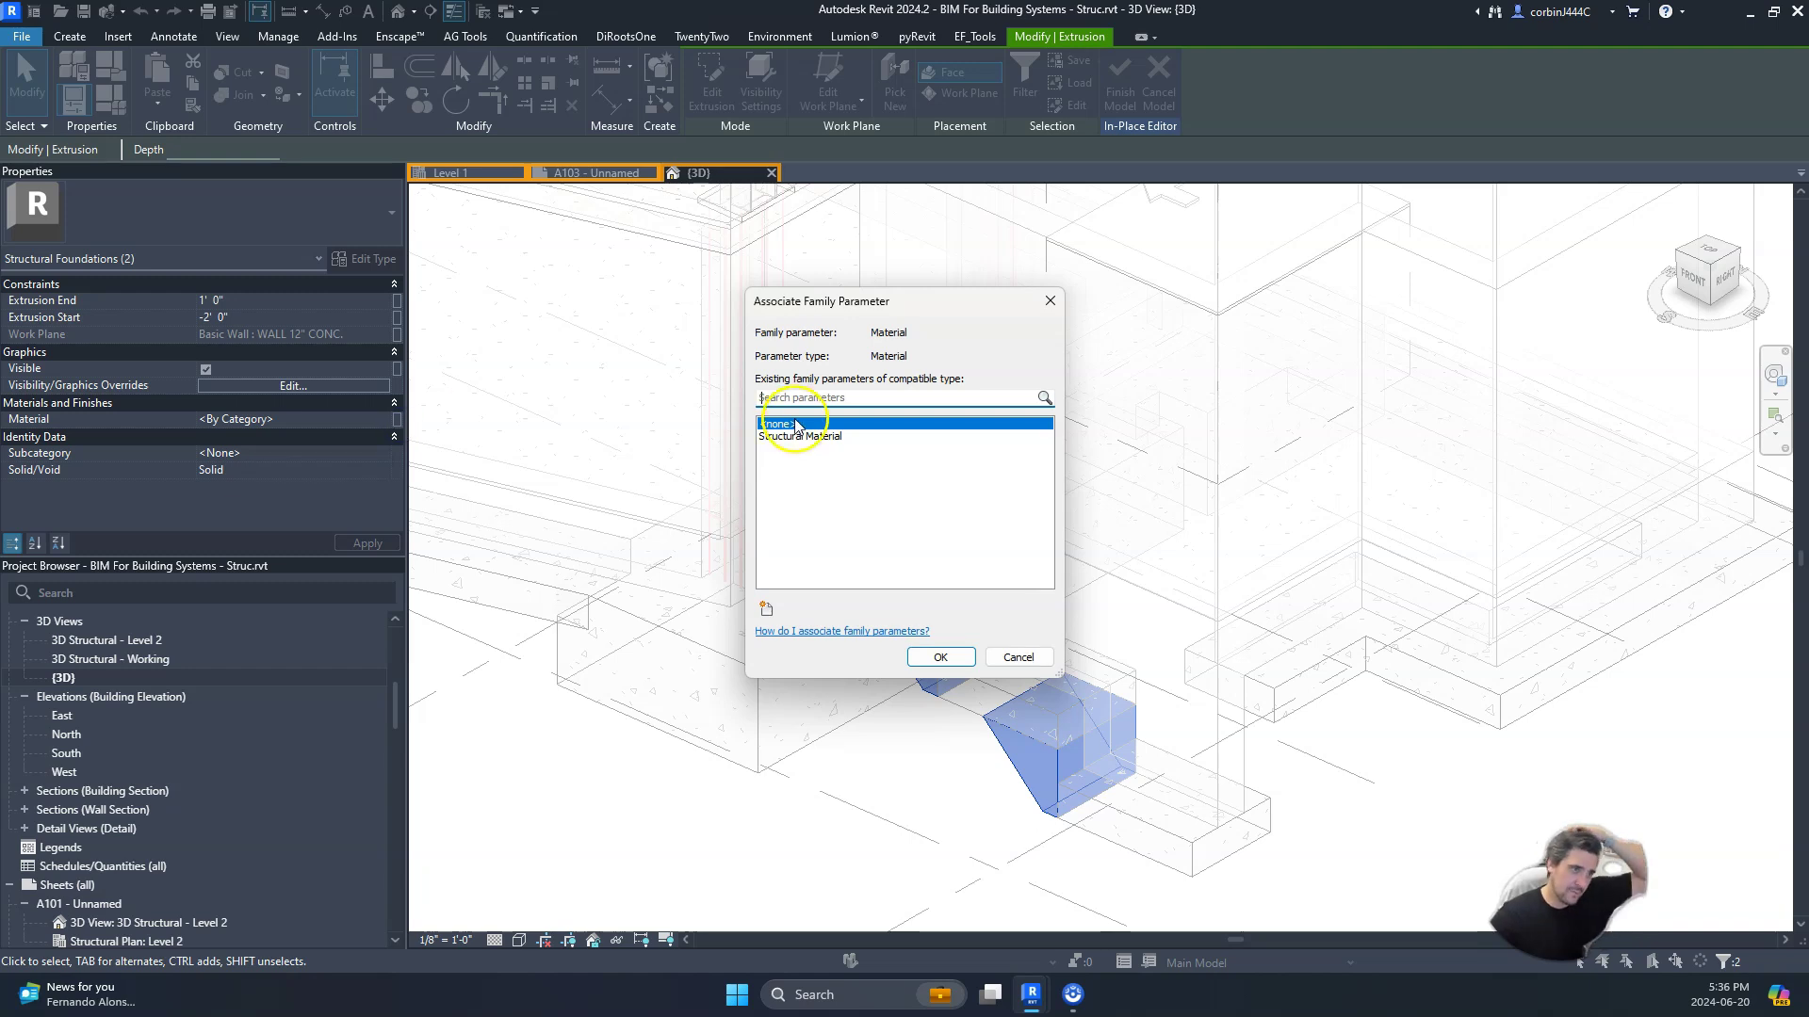
{"action": "left_click", "coordinate": [804, 437]}
{"action": "left_click", "coordinate": [940, 657]}
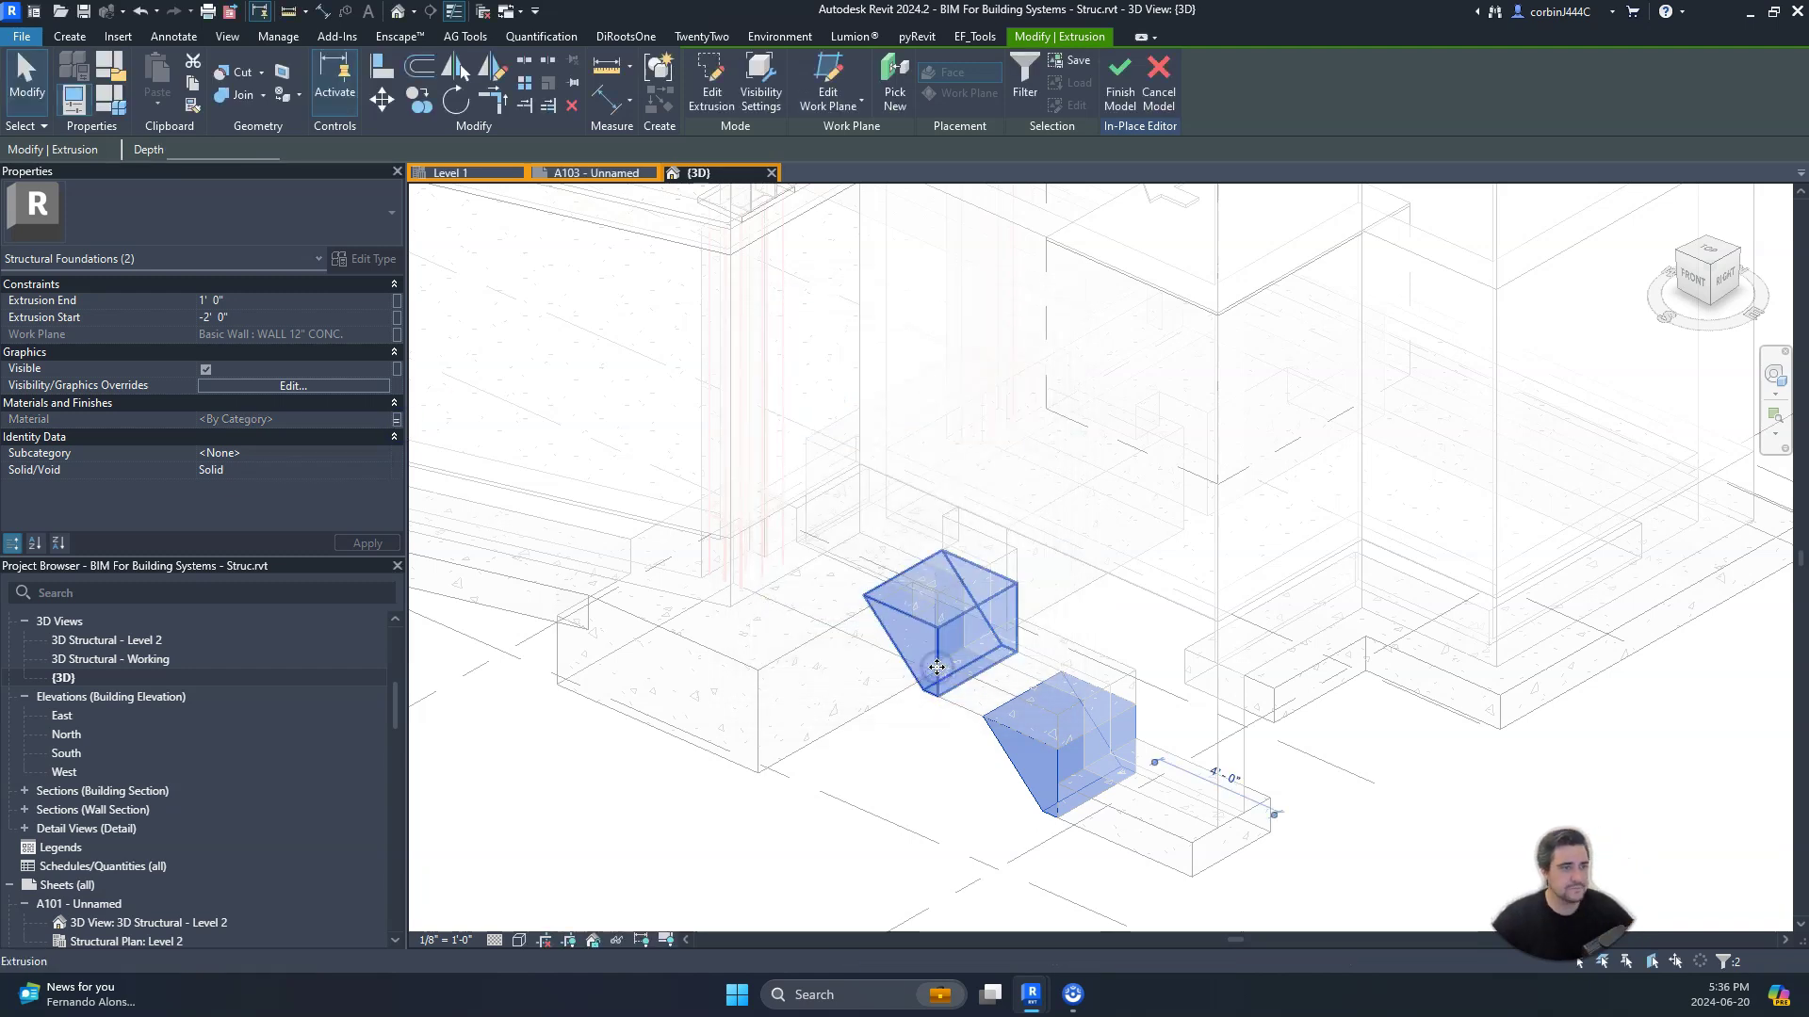
{"action": "left_click", "coordinate": [928, 759]}
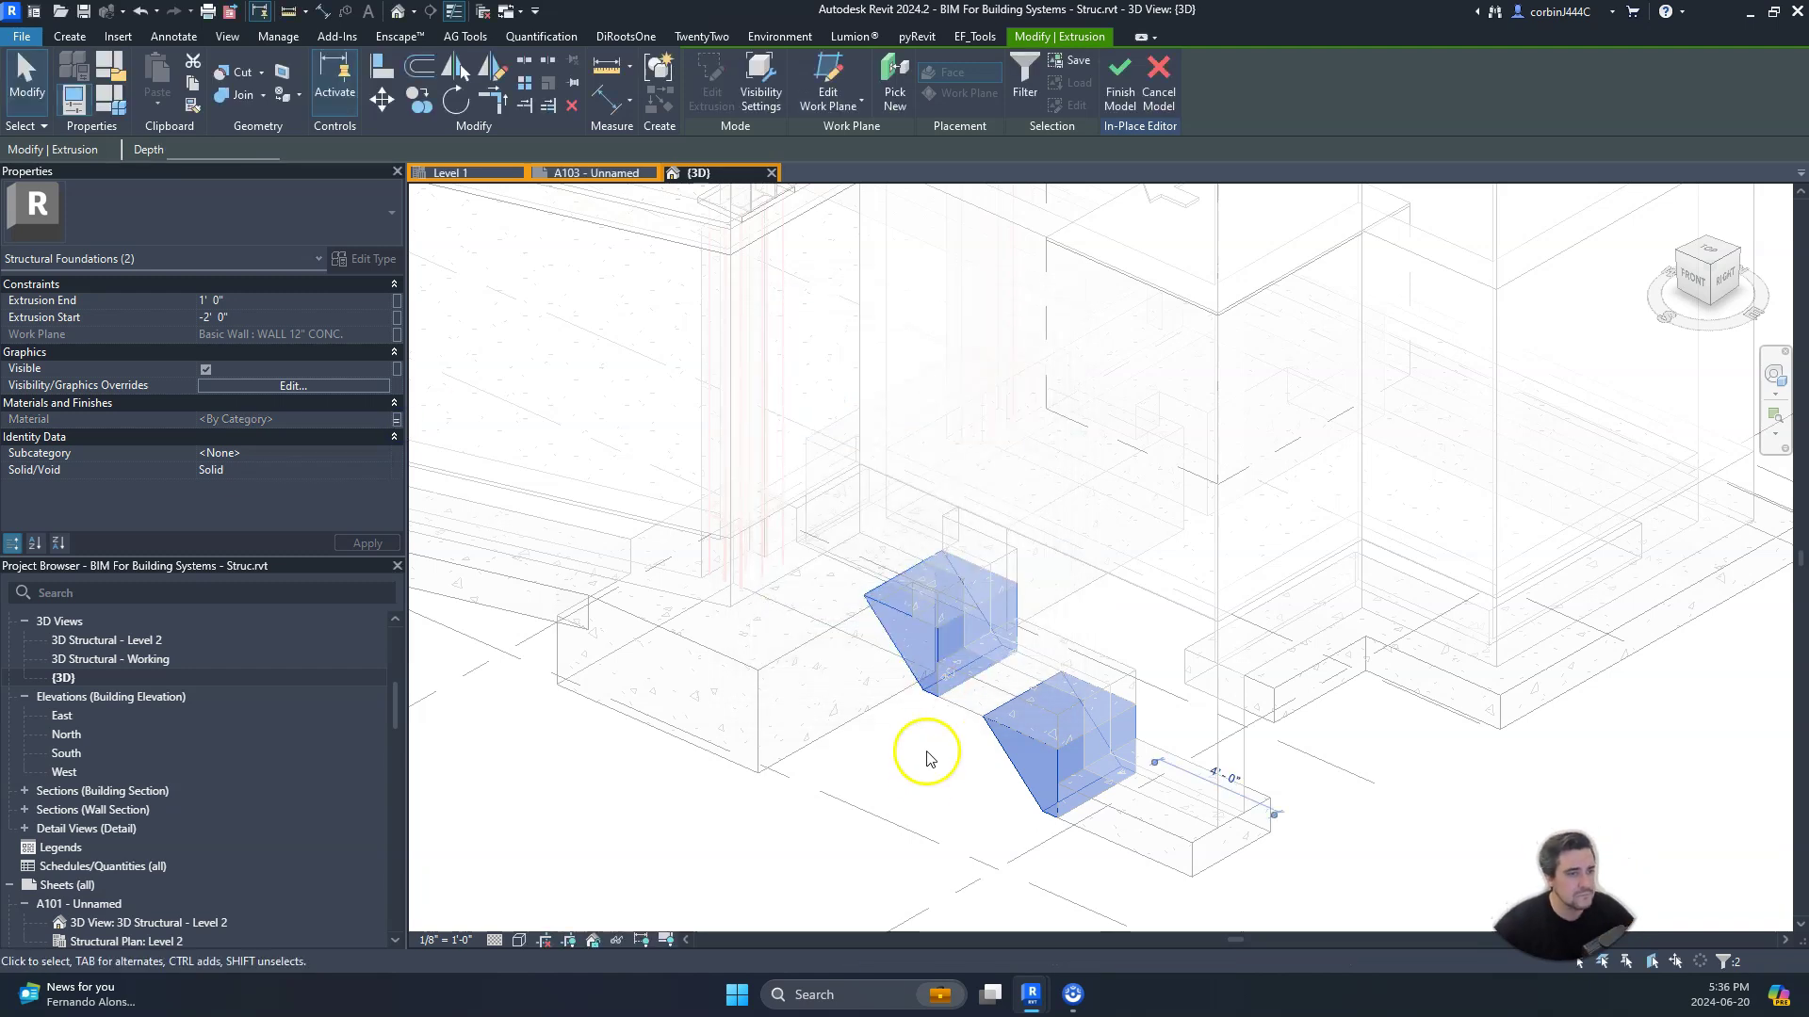
Step: Add a Footing Material parameter, then link the material to Structural Material
{"action": "left_click", "coordinate": [396, 419]}
{"action": "left_click", "coordinate": [772, 611]}
{"action": "type", "text": "Footing Material"}
{"action": "key", "text": "Return"}
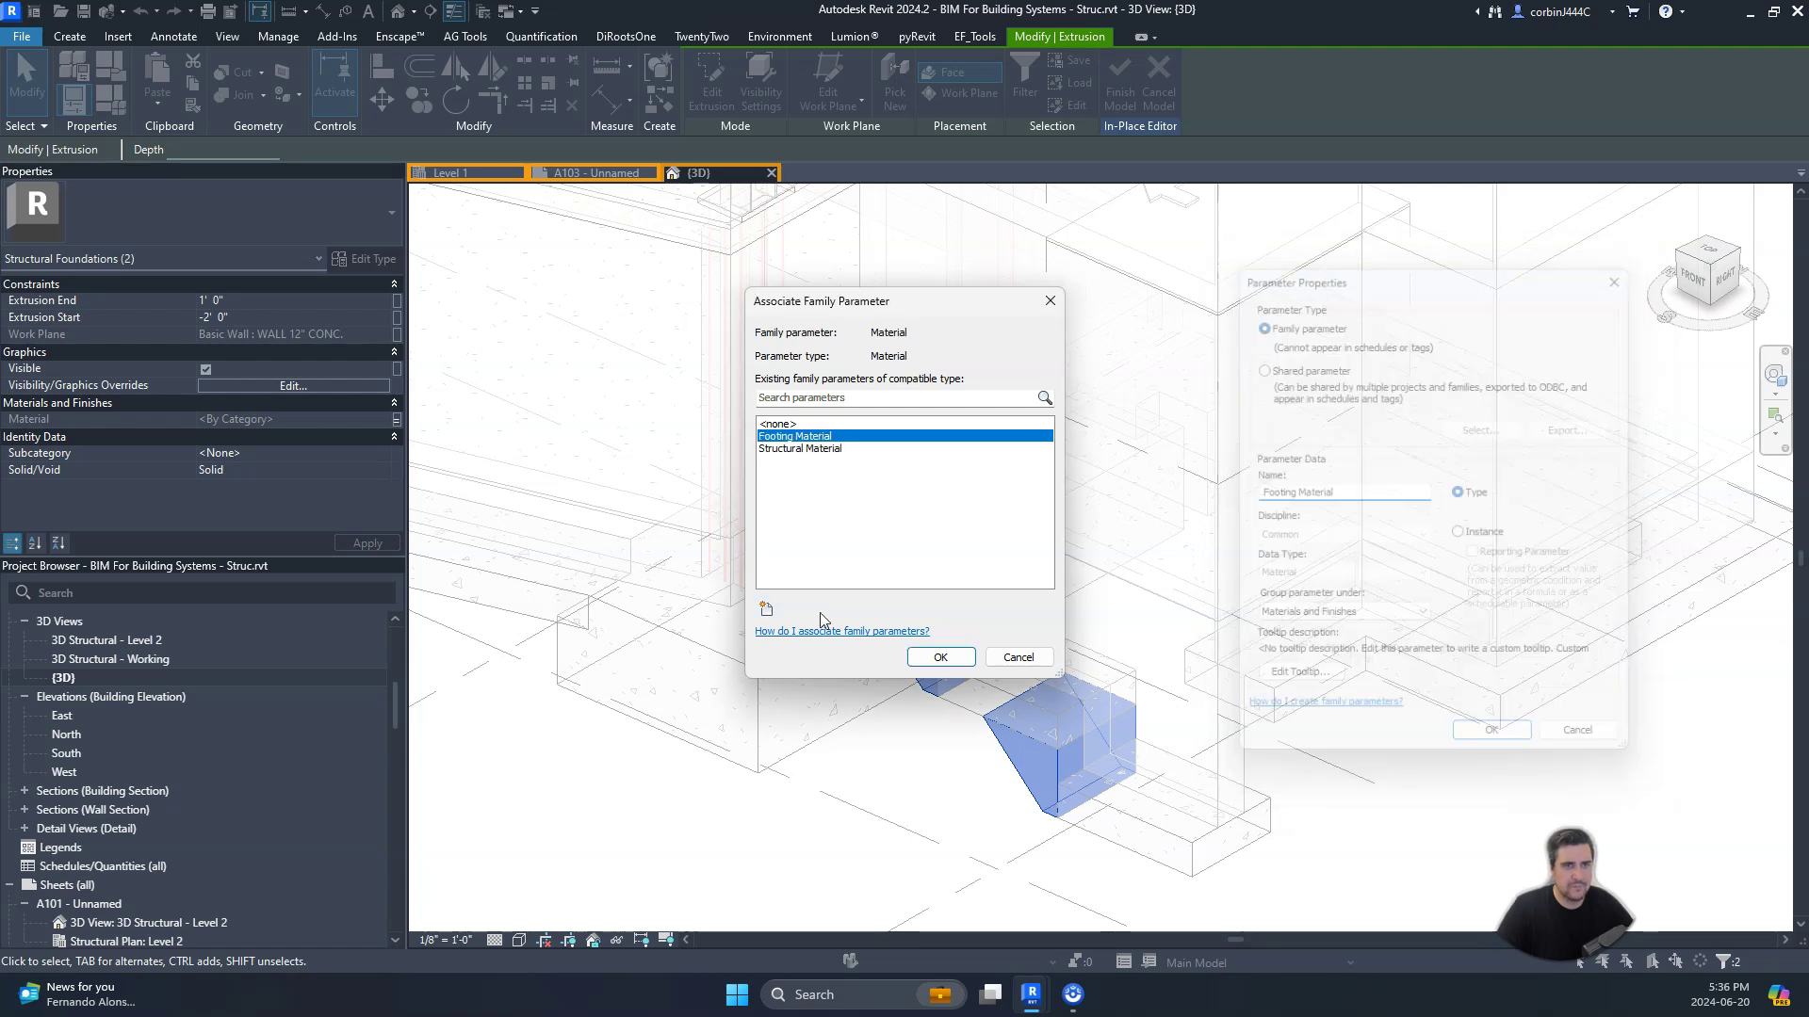
{"action": "left_click", "coordinate": [826, 448]}
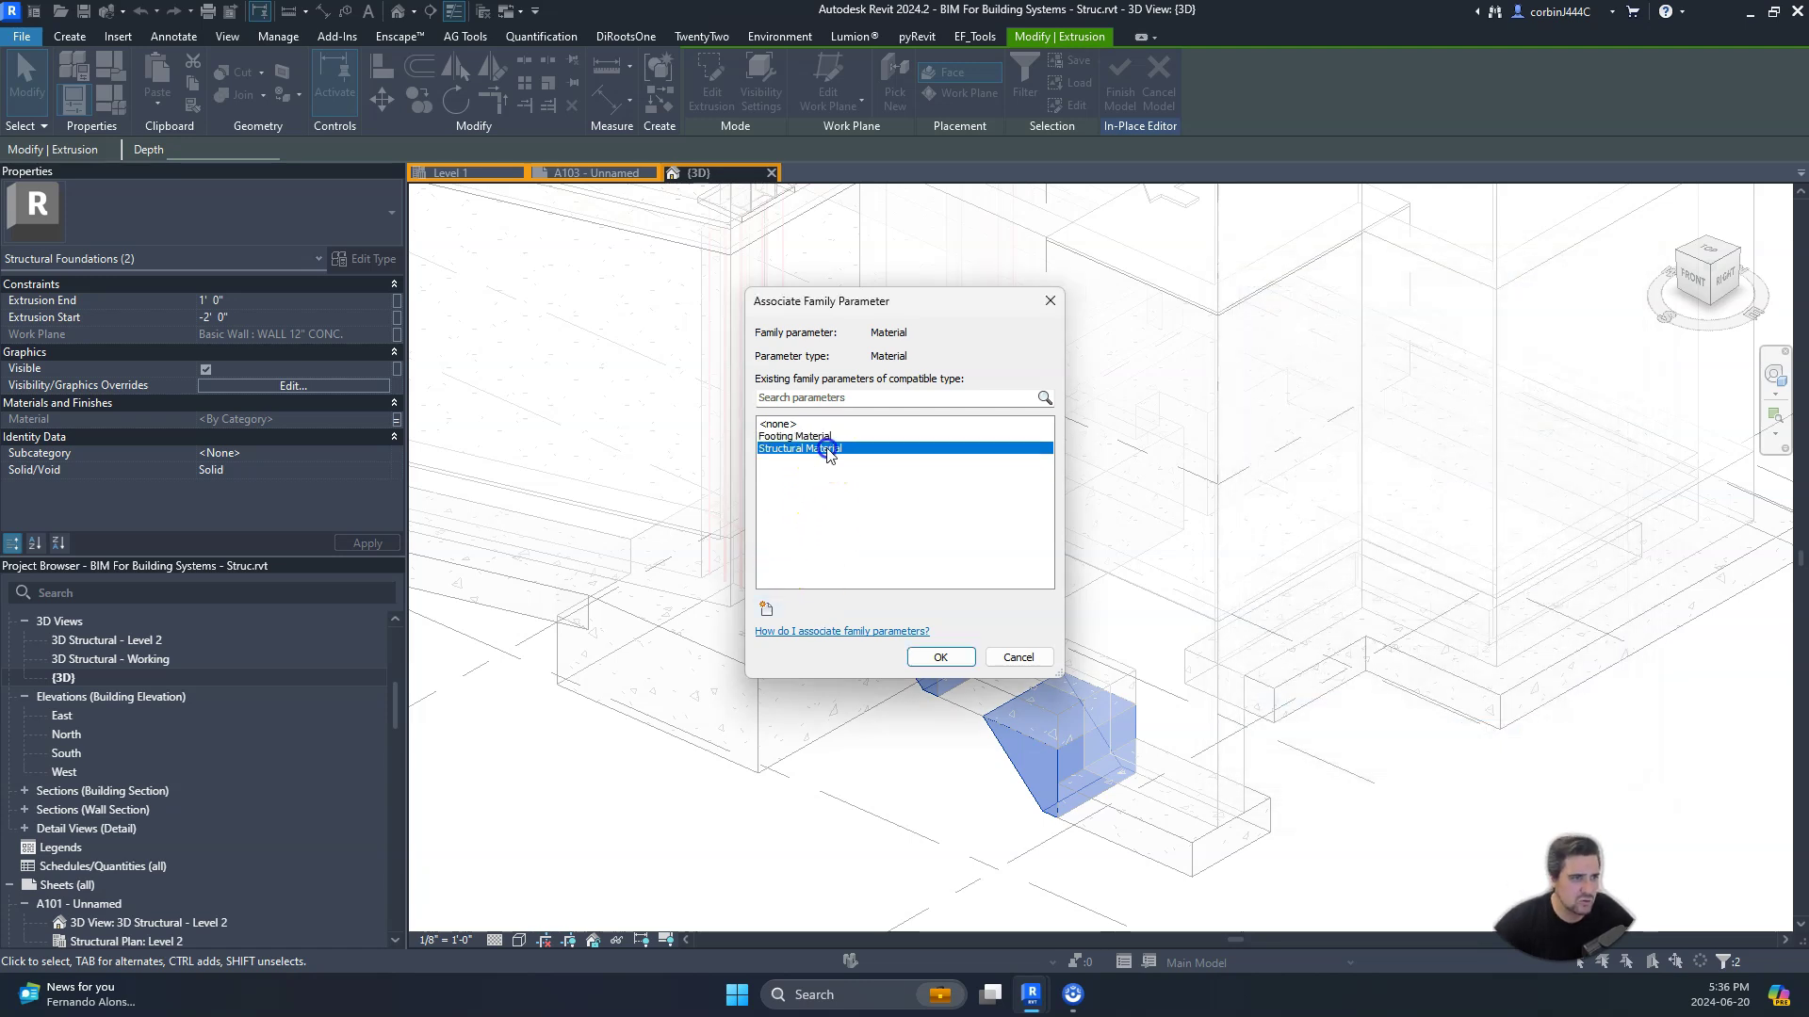
{"action": "left_click", "coordinate": [920, 670]}
Step: Finish the in-place model and check the wall footing's type settings
{"action": "left_click", "coordinate": [1118, 78]}
{"action": "left_click", "coordinate": [1108, 839]}
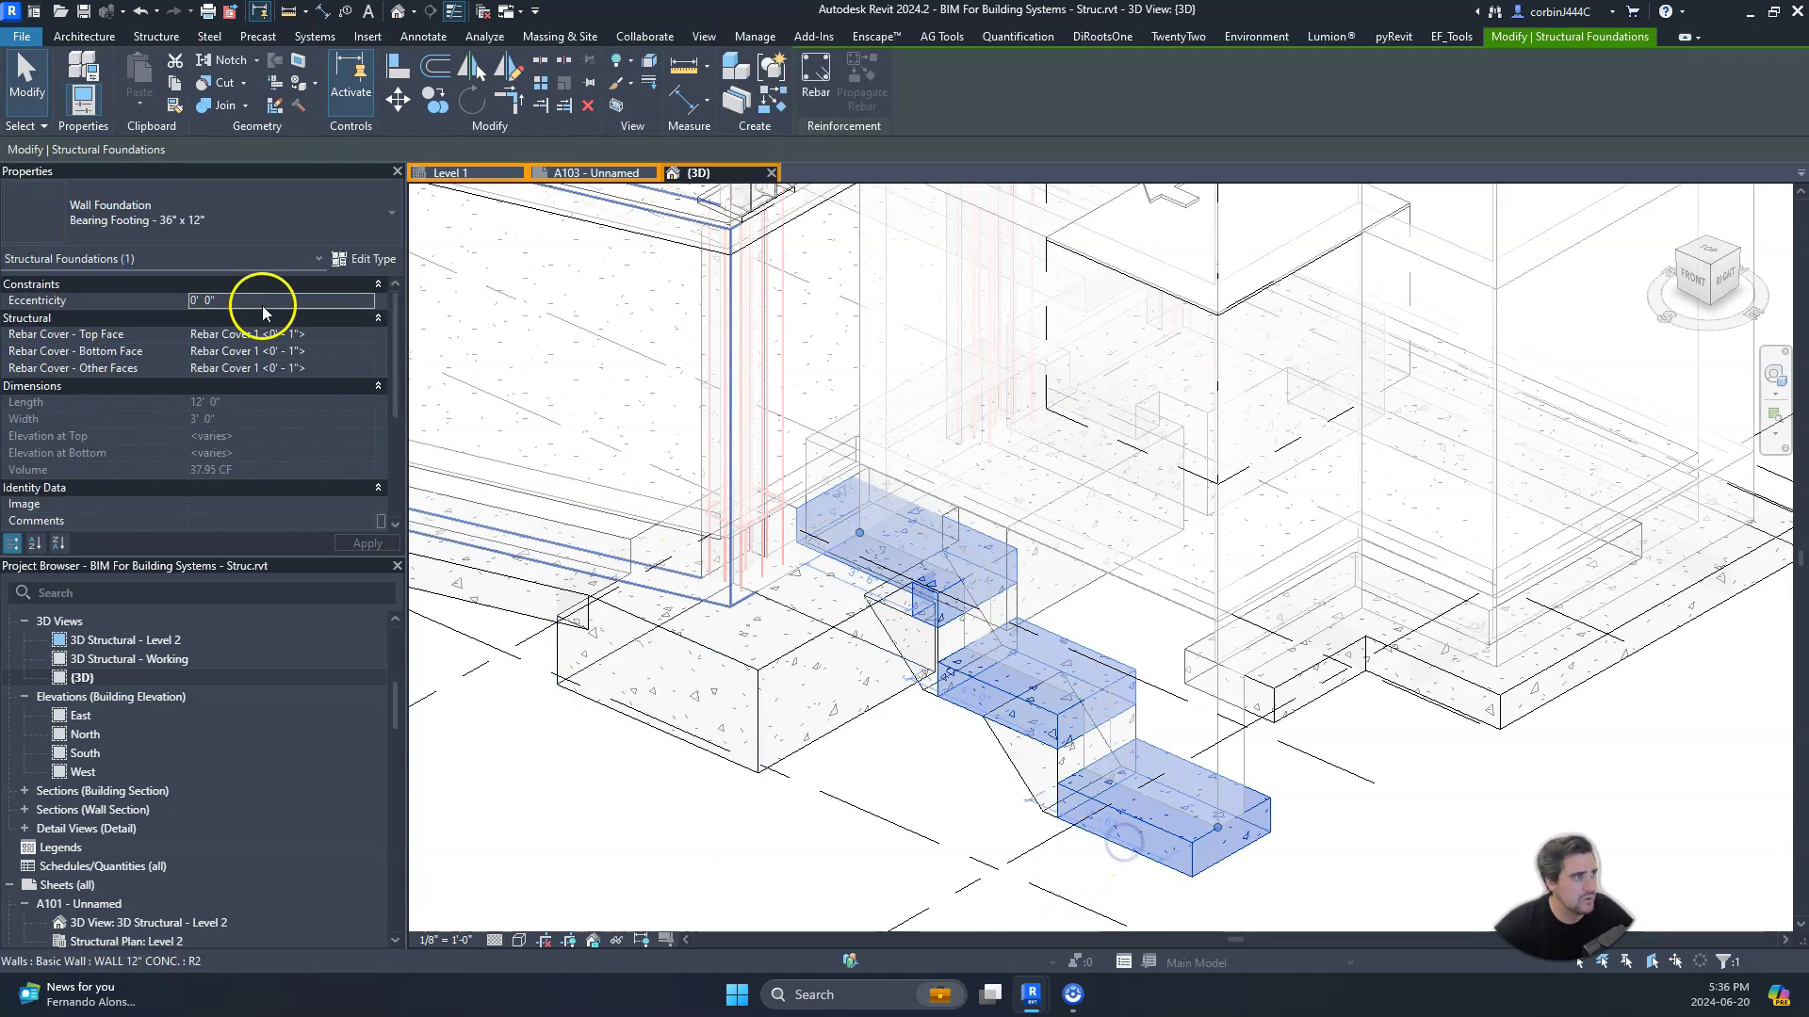
{"action": "scroll", "coordinate": [326, 353], "scroll_direction": "down", "scroll_amount": 3}
{"action": "scroll", "coordinate": [312, 417], "scroll_direction": "down", "scroll_amount": 2}
{"action": "scroll", "coordinate": [313, 416], "scroll_direction": "up", "scroll_amount": 5}
{"action": "left_click", "coordinate": [375, 260]}
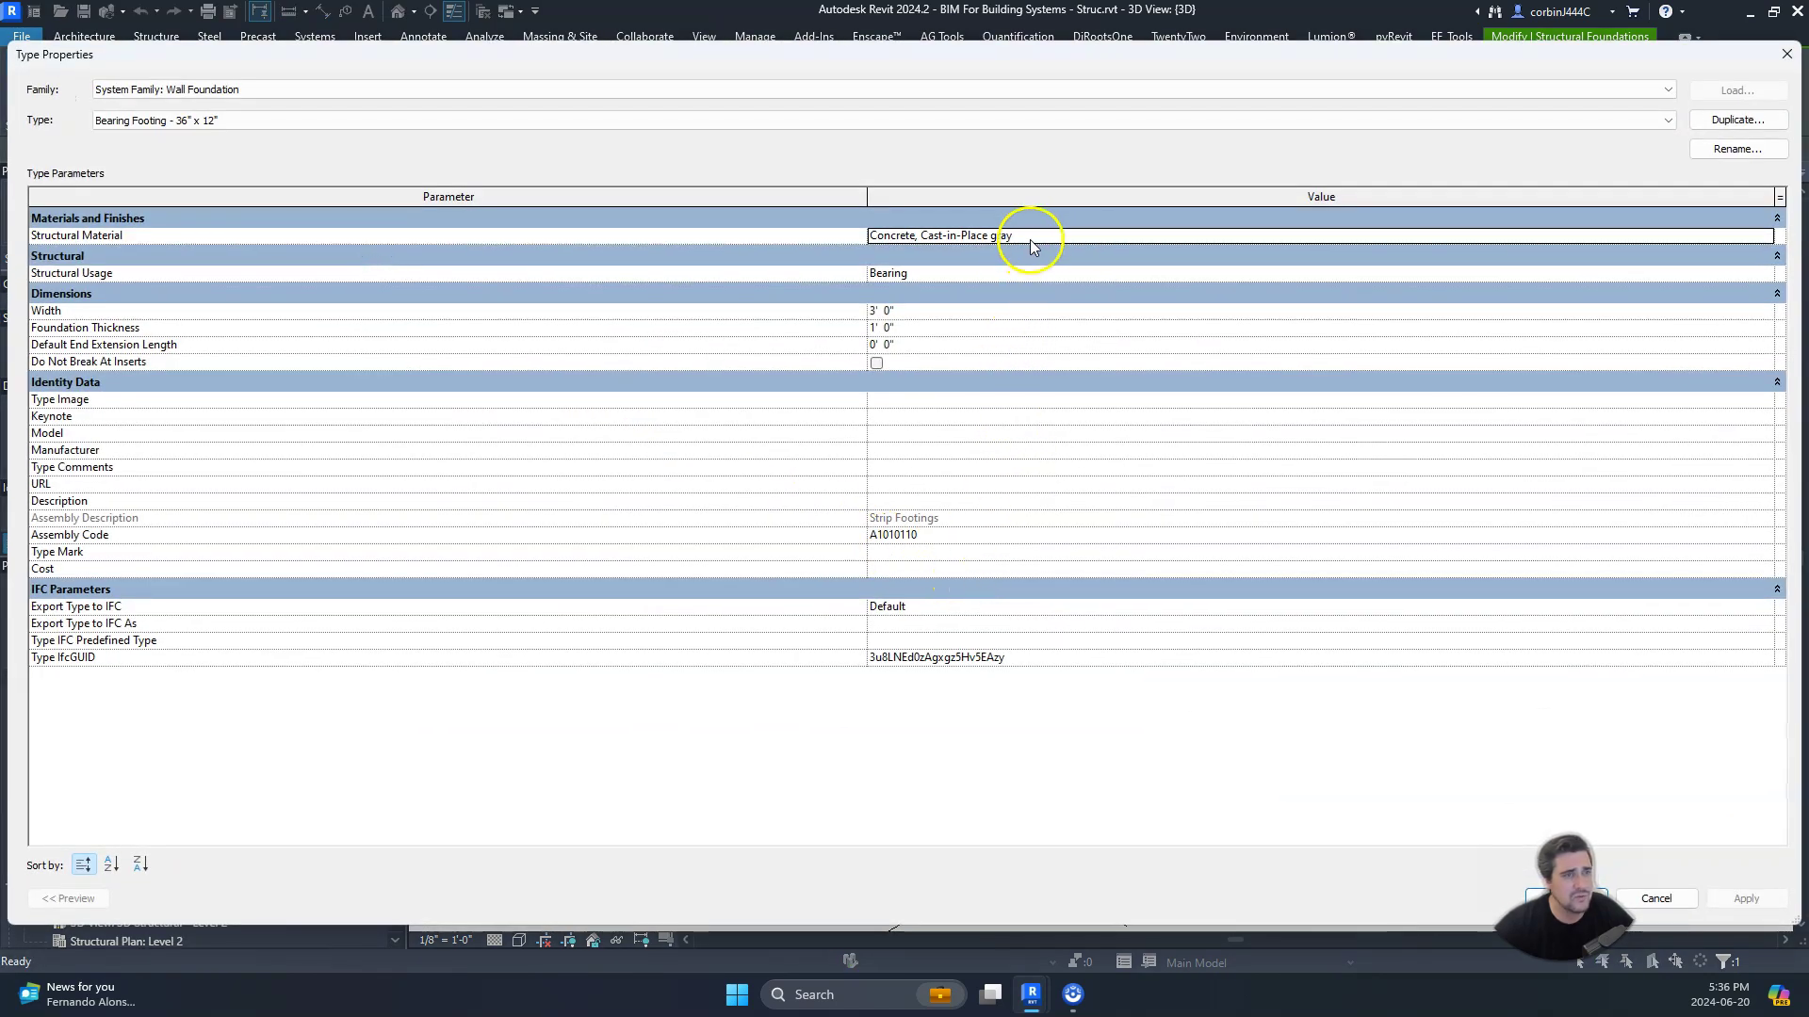
{"action": "key", "text": "Escape"}
Step: Set the in-place footings' Structural Material to Concrete, Cast-in-Place gray
{"action": "left_click", "coordinate": [1003, 768]}
{"action": "scroll", "coordinate": [300, 377], "scroll_direction": "down", "scroll_amount": 3}
{"action": "left_click", "coordinate": [362, 260]}
{"action": "left_click", "coordinate": [1778, 252]}
{"action": "key", "text": "Escape"}
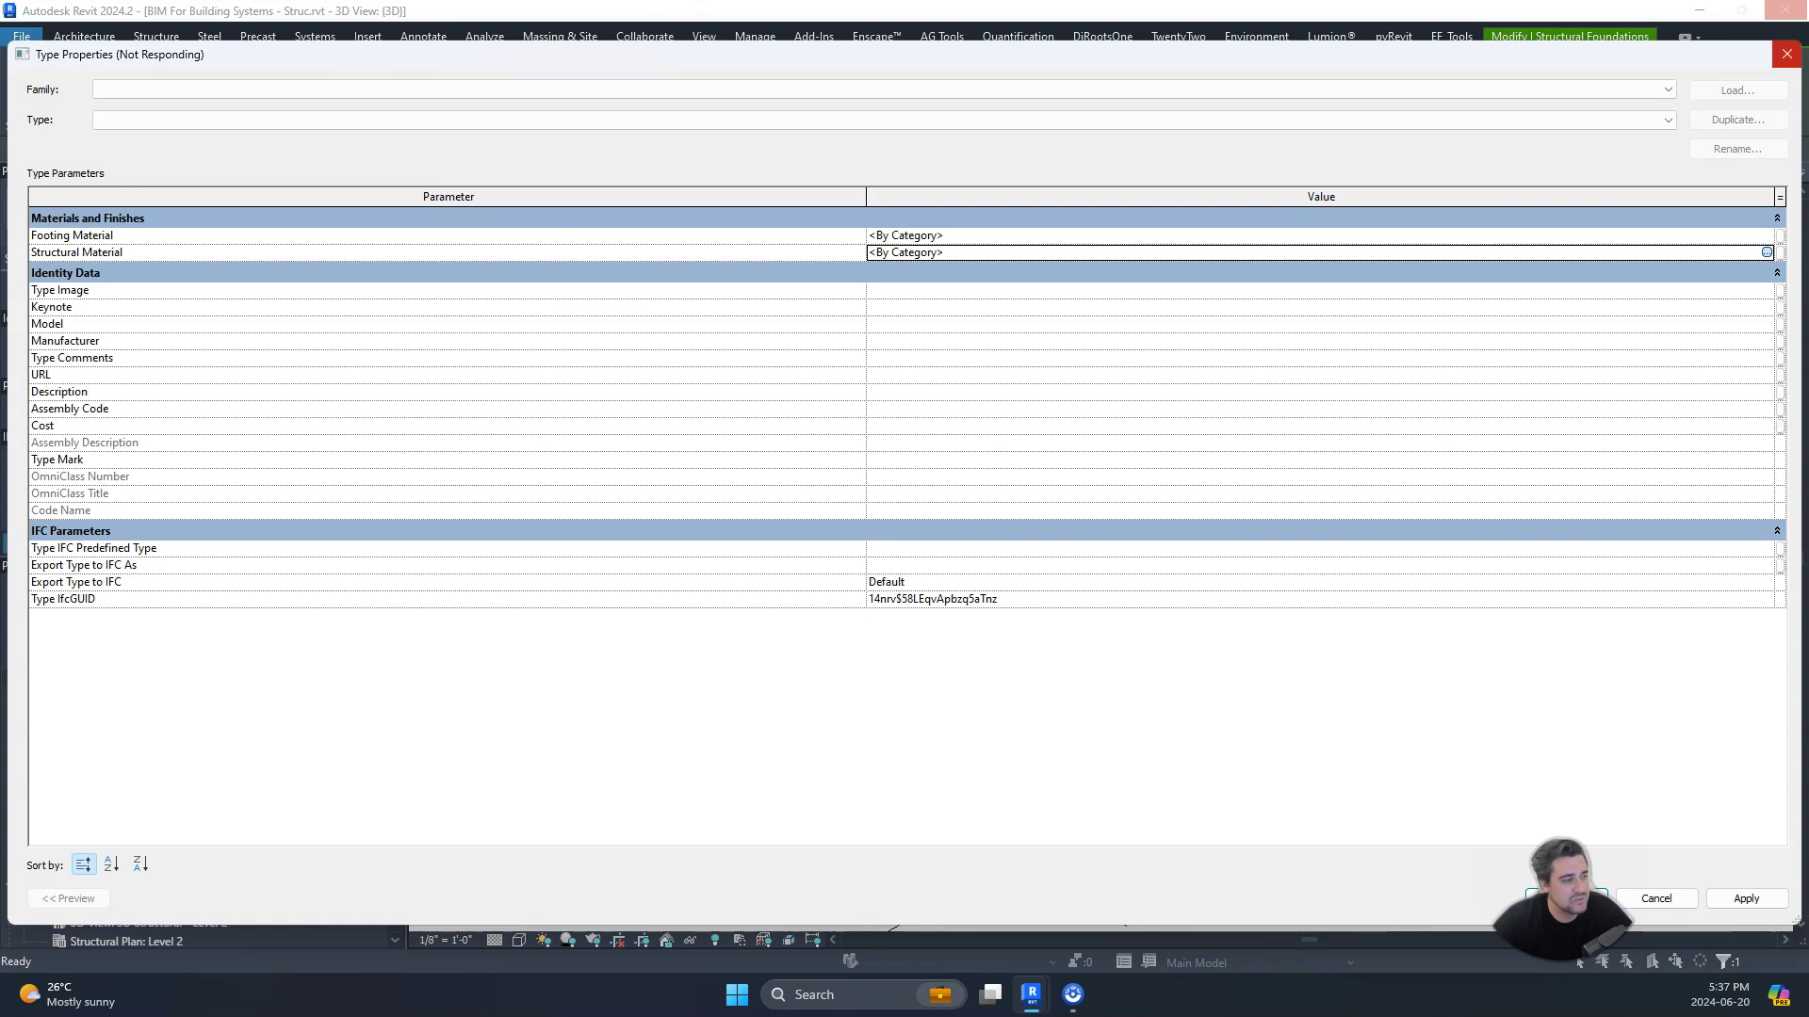
{"action": "type", "text": "structural"}
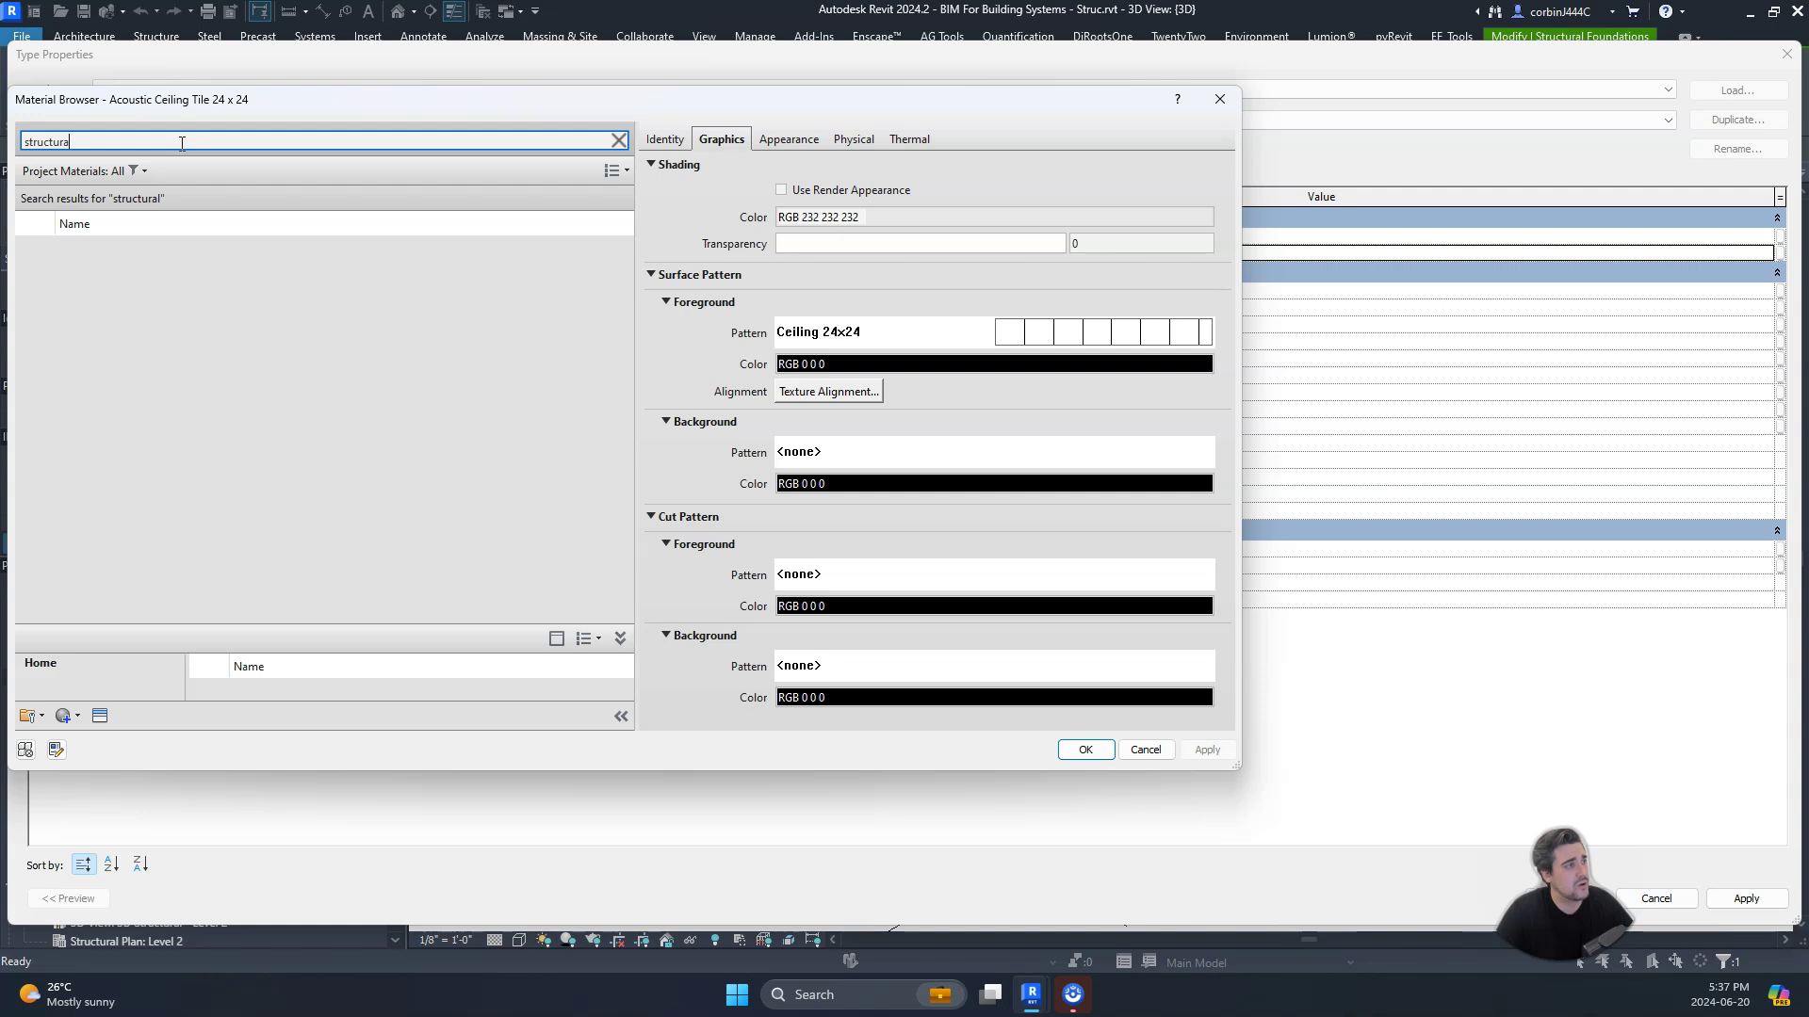
{"action": "key", "text": "ctrl+a"}
{"action": "key", "text": "BackSpace"}
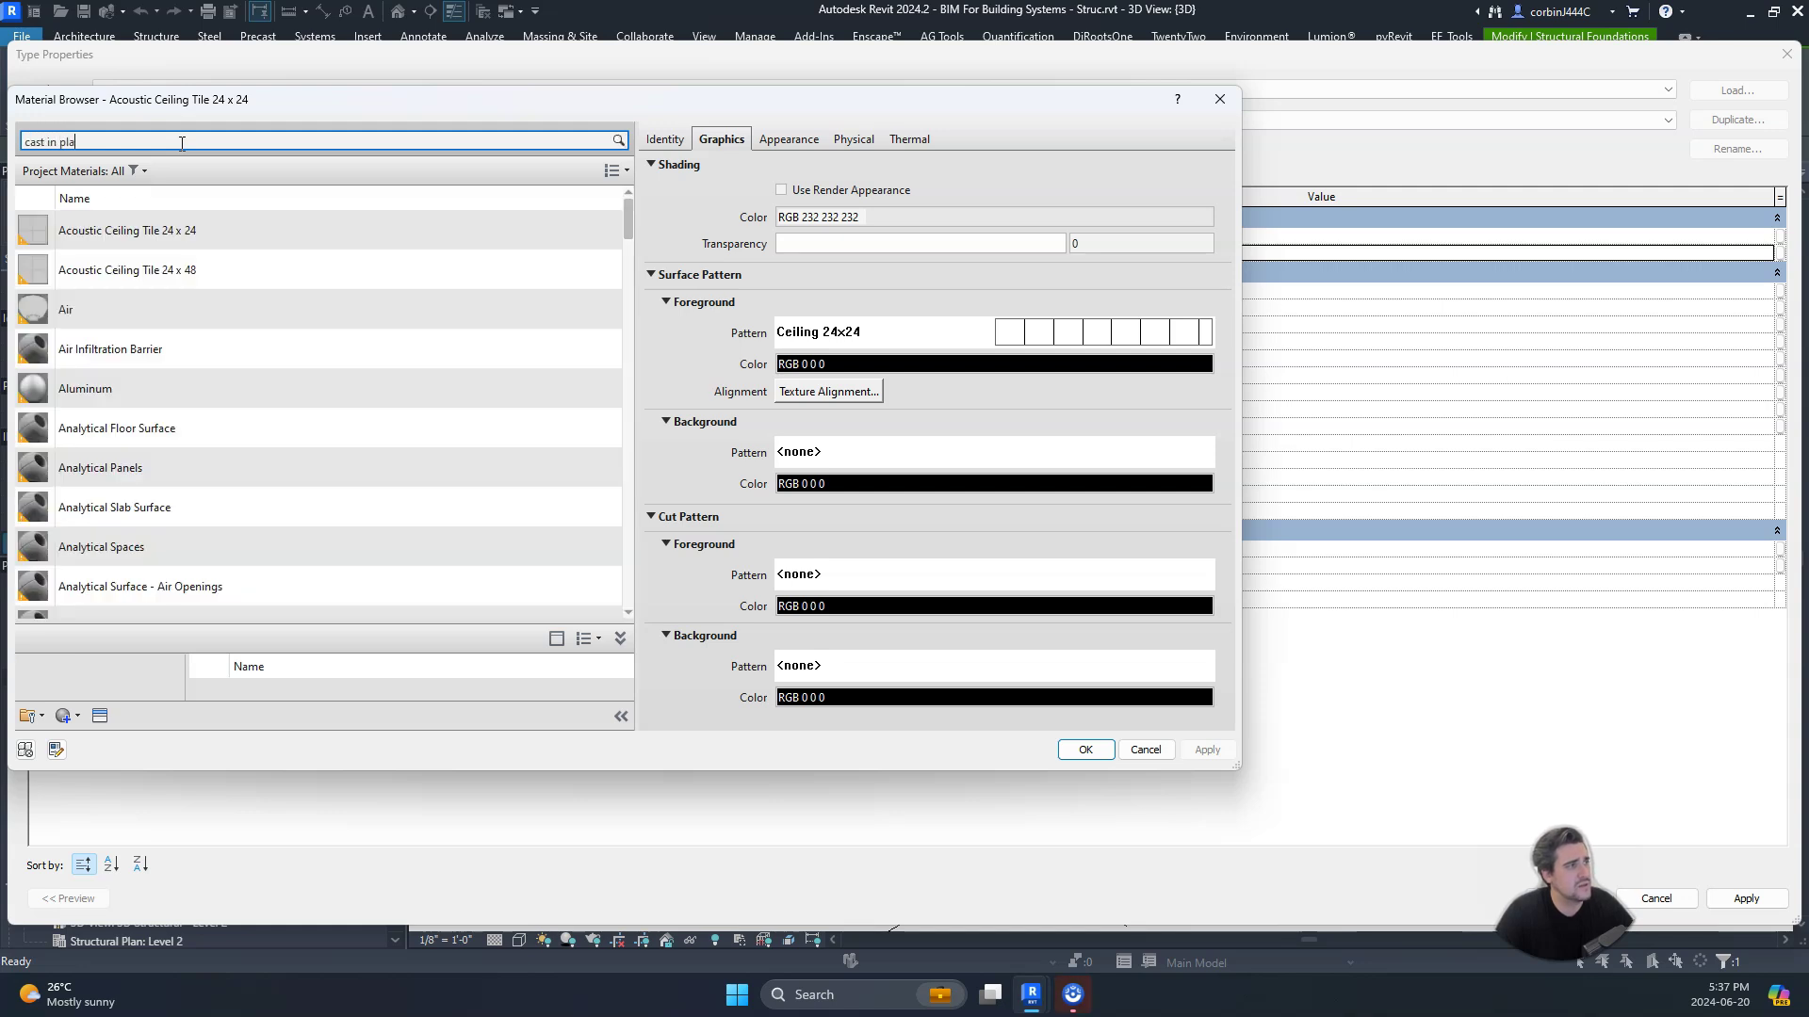
{"action": "type", "text": "e"}
{"action": "double_click", "coordinate": [161, 264]}
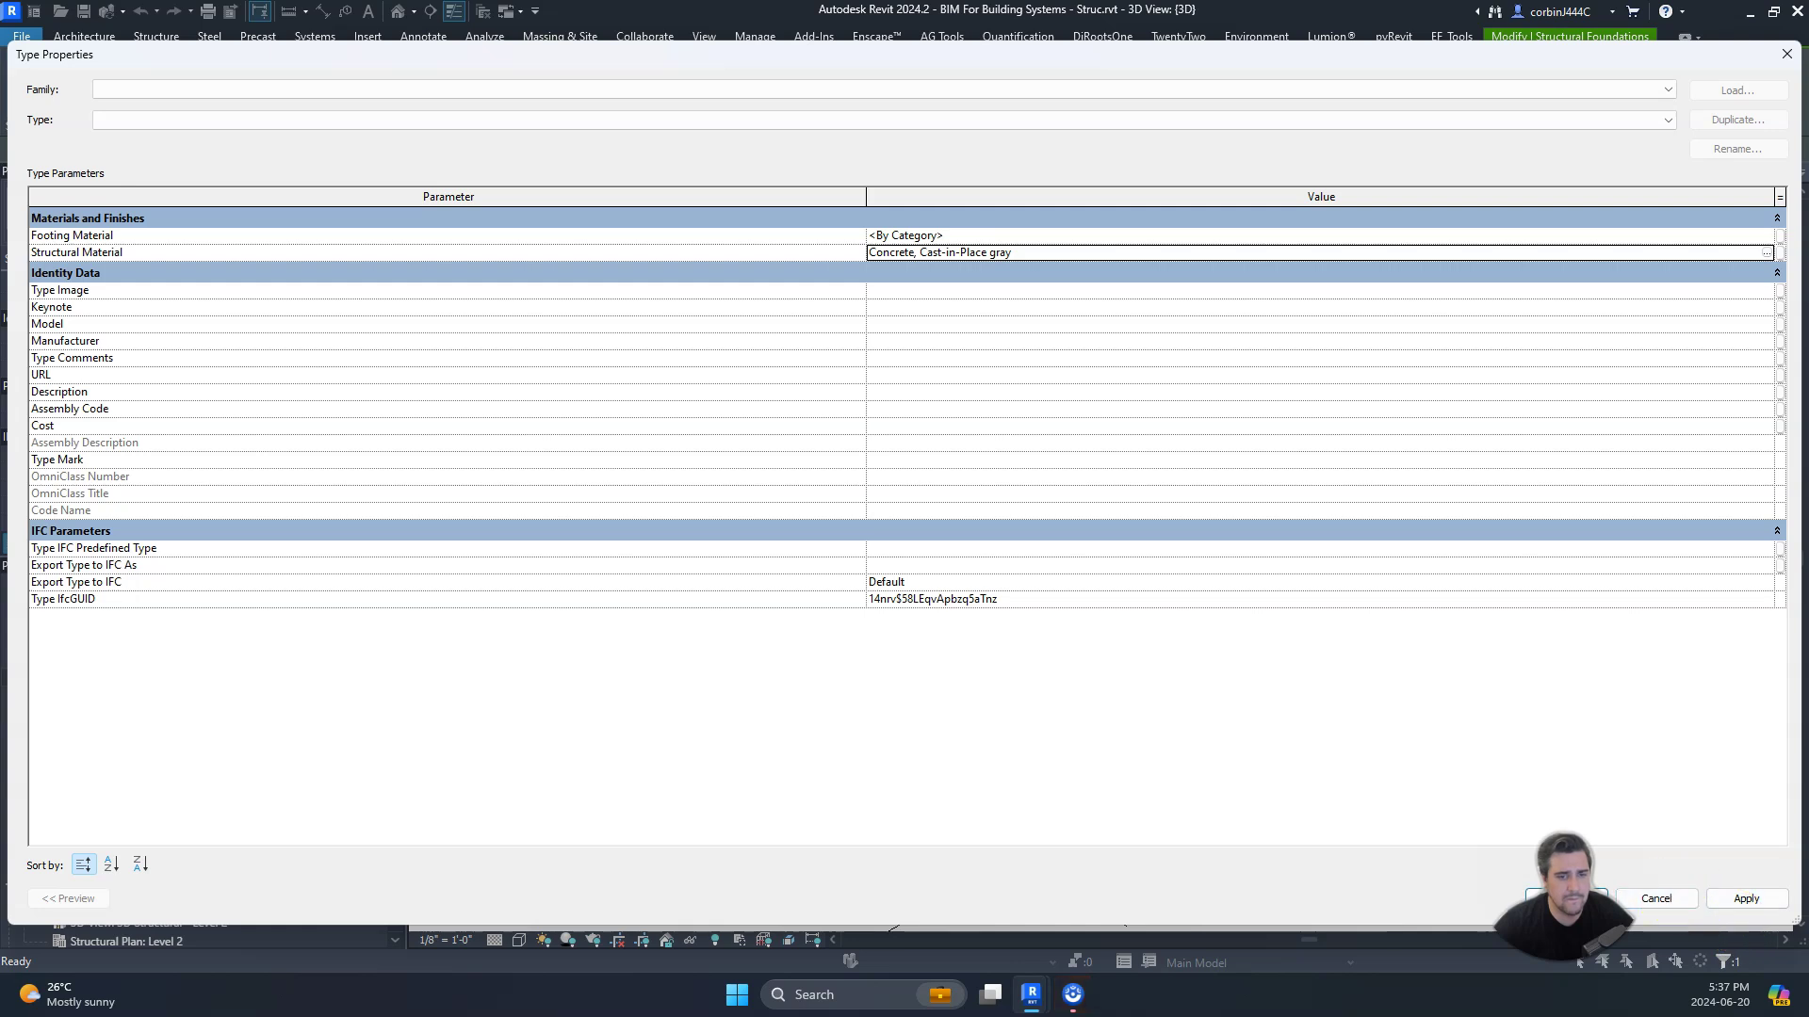
Step: Apply the new material and join the in-place footings with the wall footing
{"action": "left_click_drag", "start_coordinate": [1180, 58], "coordinate": [1143, 44]}
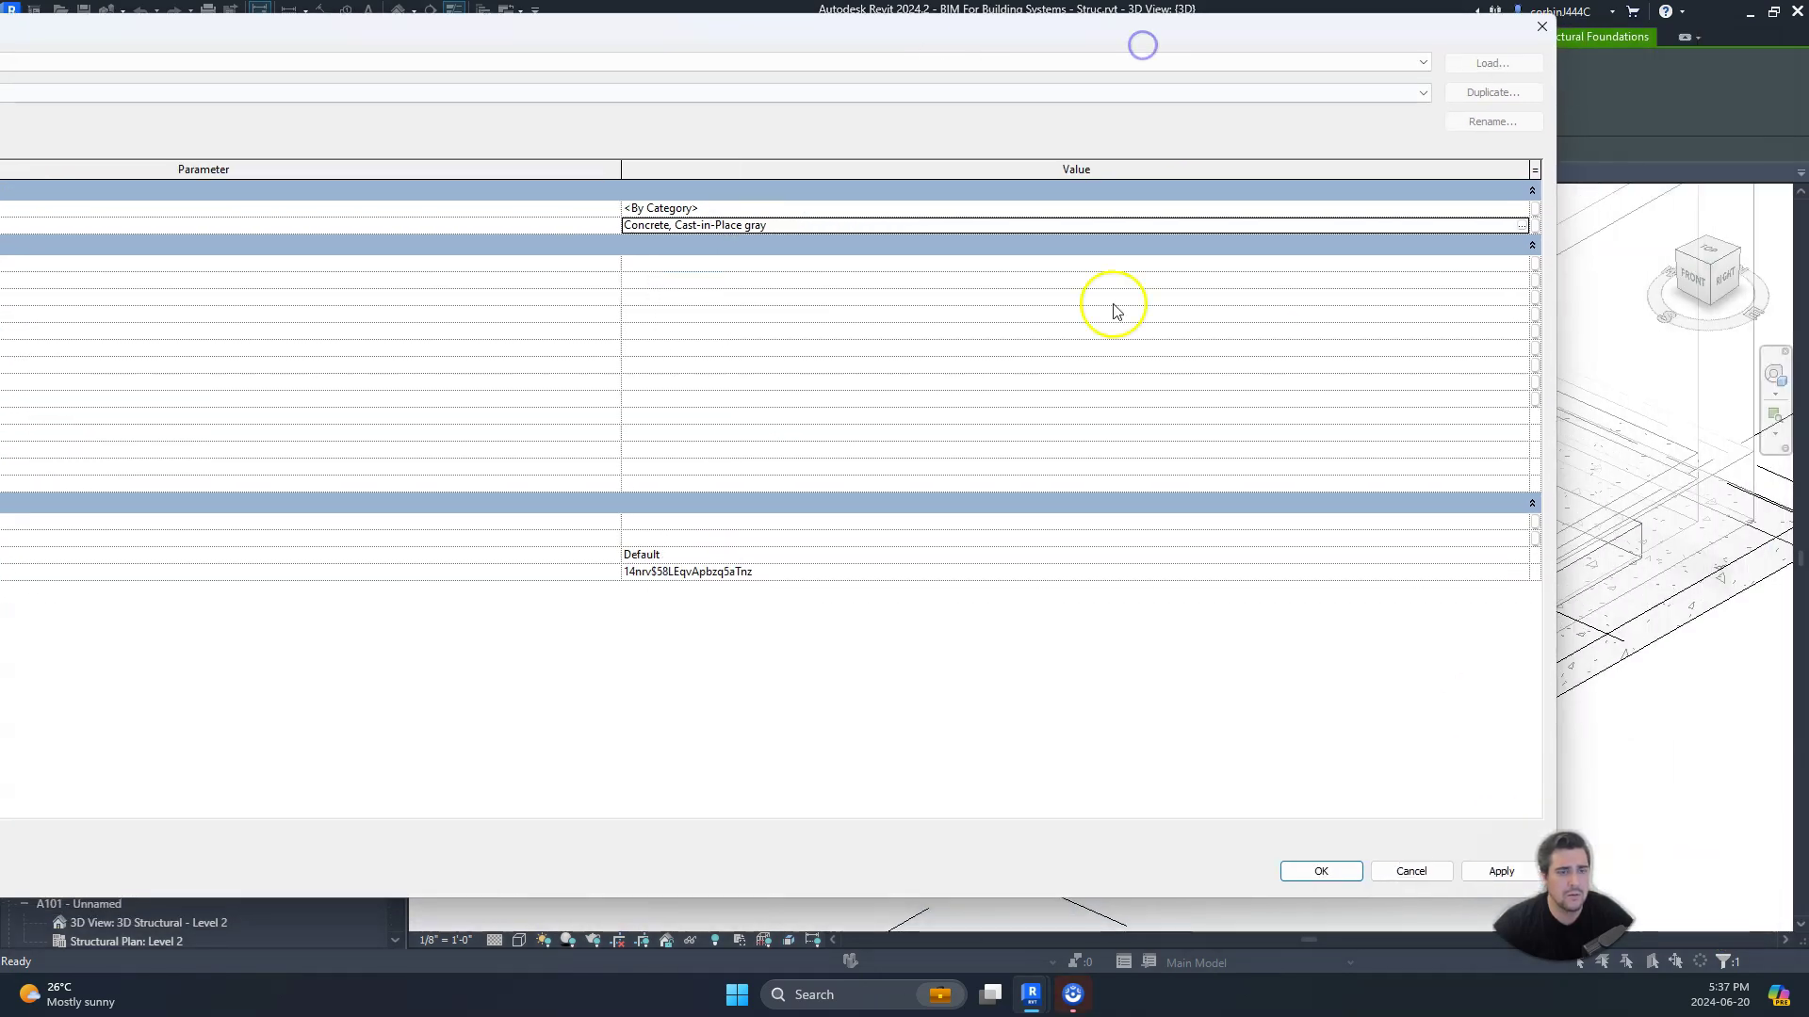
{"action": "left_click", "coordinate": [1319, 870]}
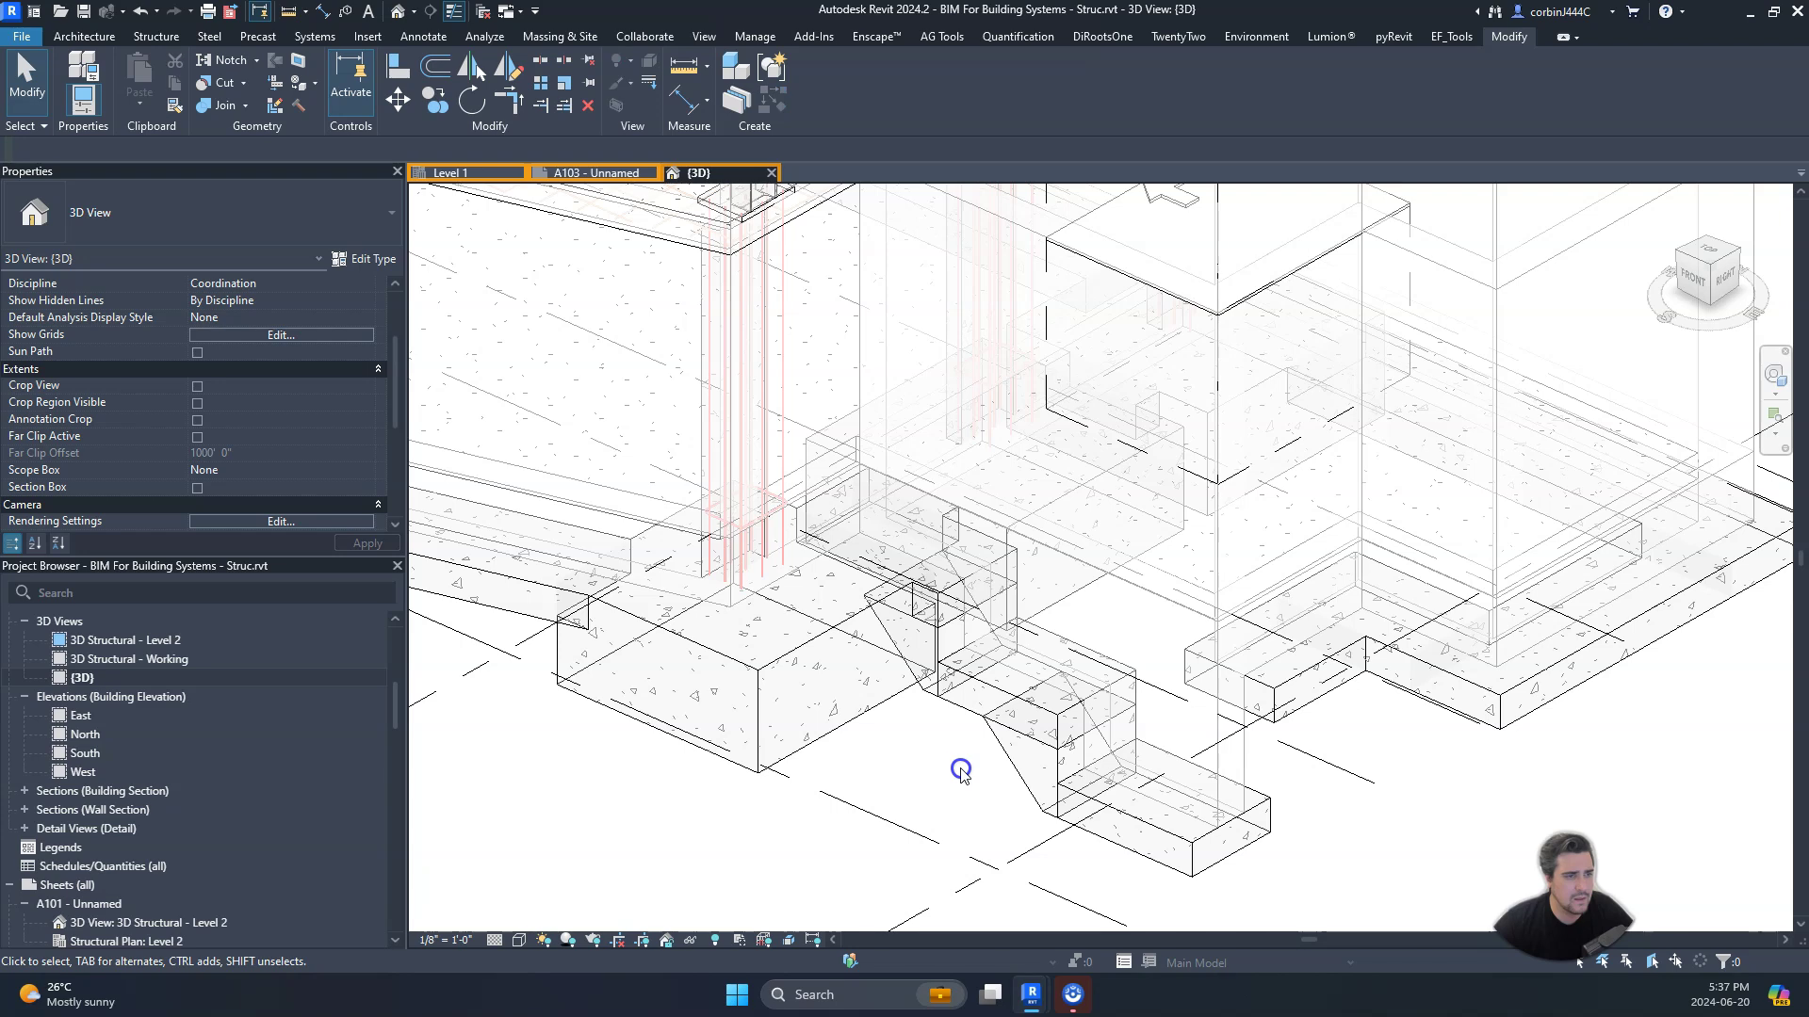
{"action": "left_click", "coordinate": [198, 105]}
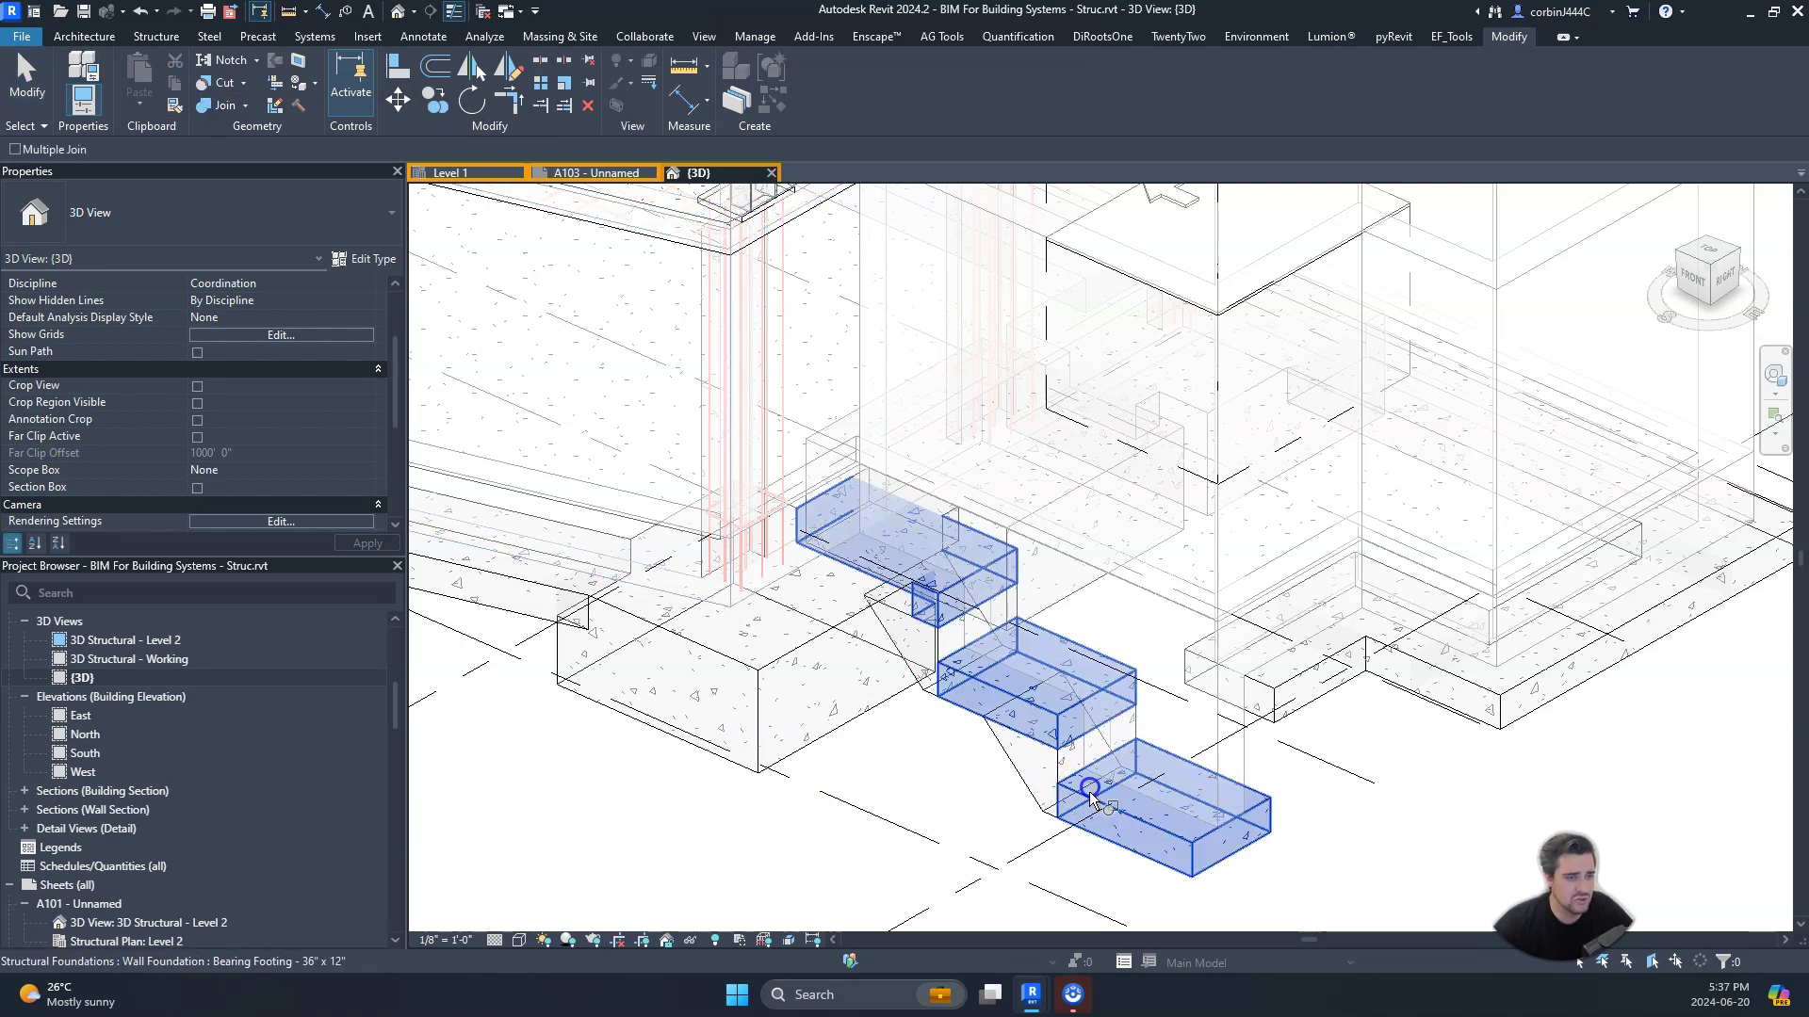
{"action": "mouse_move", "coordinate": [886, 852]}
{"action": "middle_mouse_down", "text": "shift"}
{"action": "mouse_move", "coordinate": [1102, 761]}
{"action": "mouse_move", "coordinate": [1093, 591]}
{"action": "mouse_move", "coordinate": [1291, 637]}
{"action": "mouse_move", "coordinate": [1122, 719]}
{"action": "mouse_move", "coordinate": [921, 743]}
{"action": "mouse_move", "coordinate": [1074, 721]}
{"action": "middle_mouse_up", "text": "shift"}
{"action": "key", "text": "Escape"}
{"action": "scroll", "coordinate": [1074, 720], "scroll_direction": "up", "scroll_amount": 3}
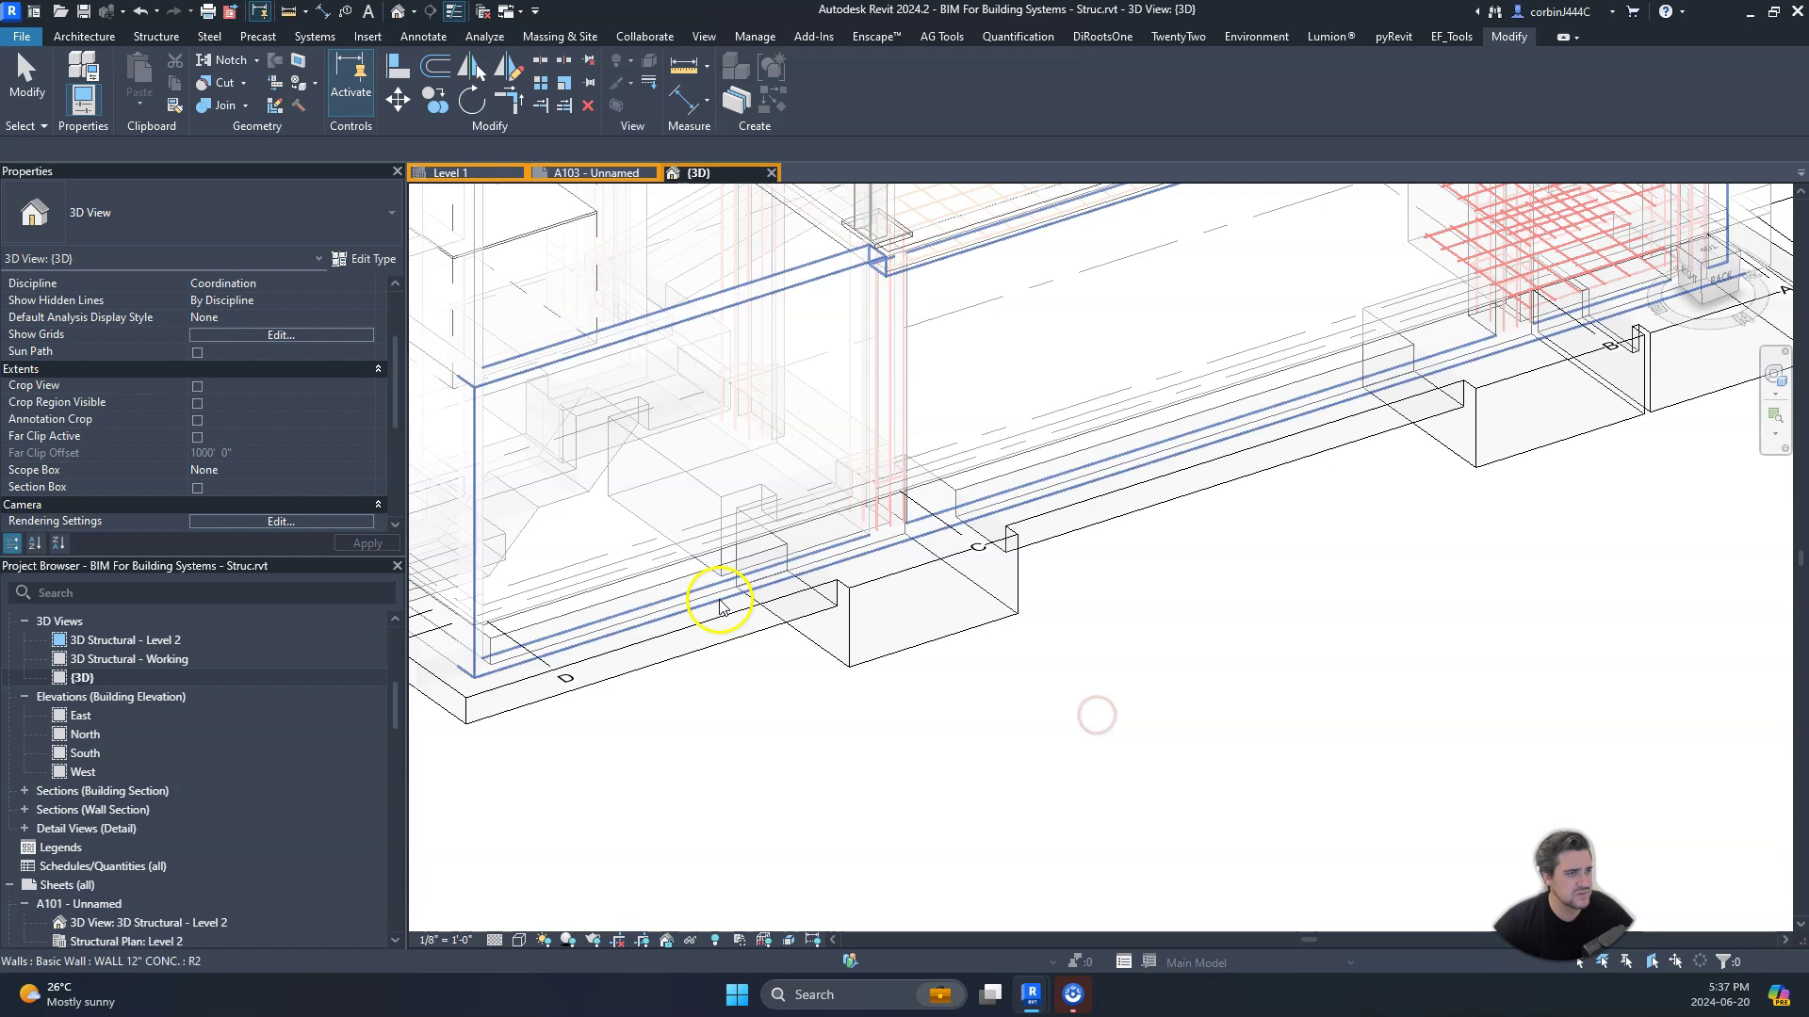
Step: Put the concrete foundation wall into Edit Profile mode
{"action": "left_click", "coordinate": [707, 598]}
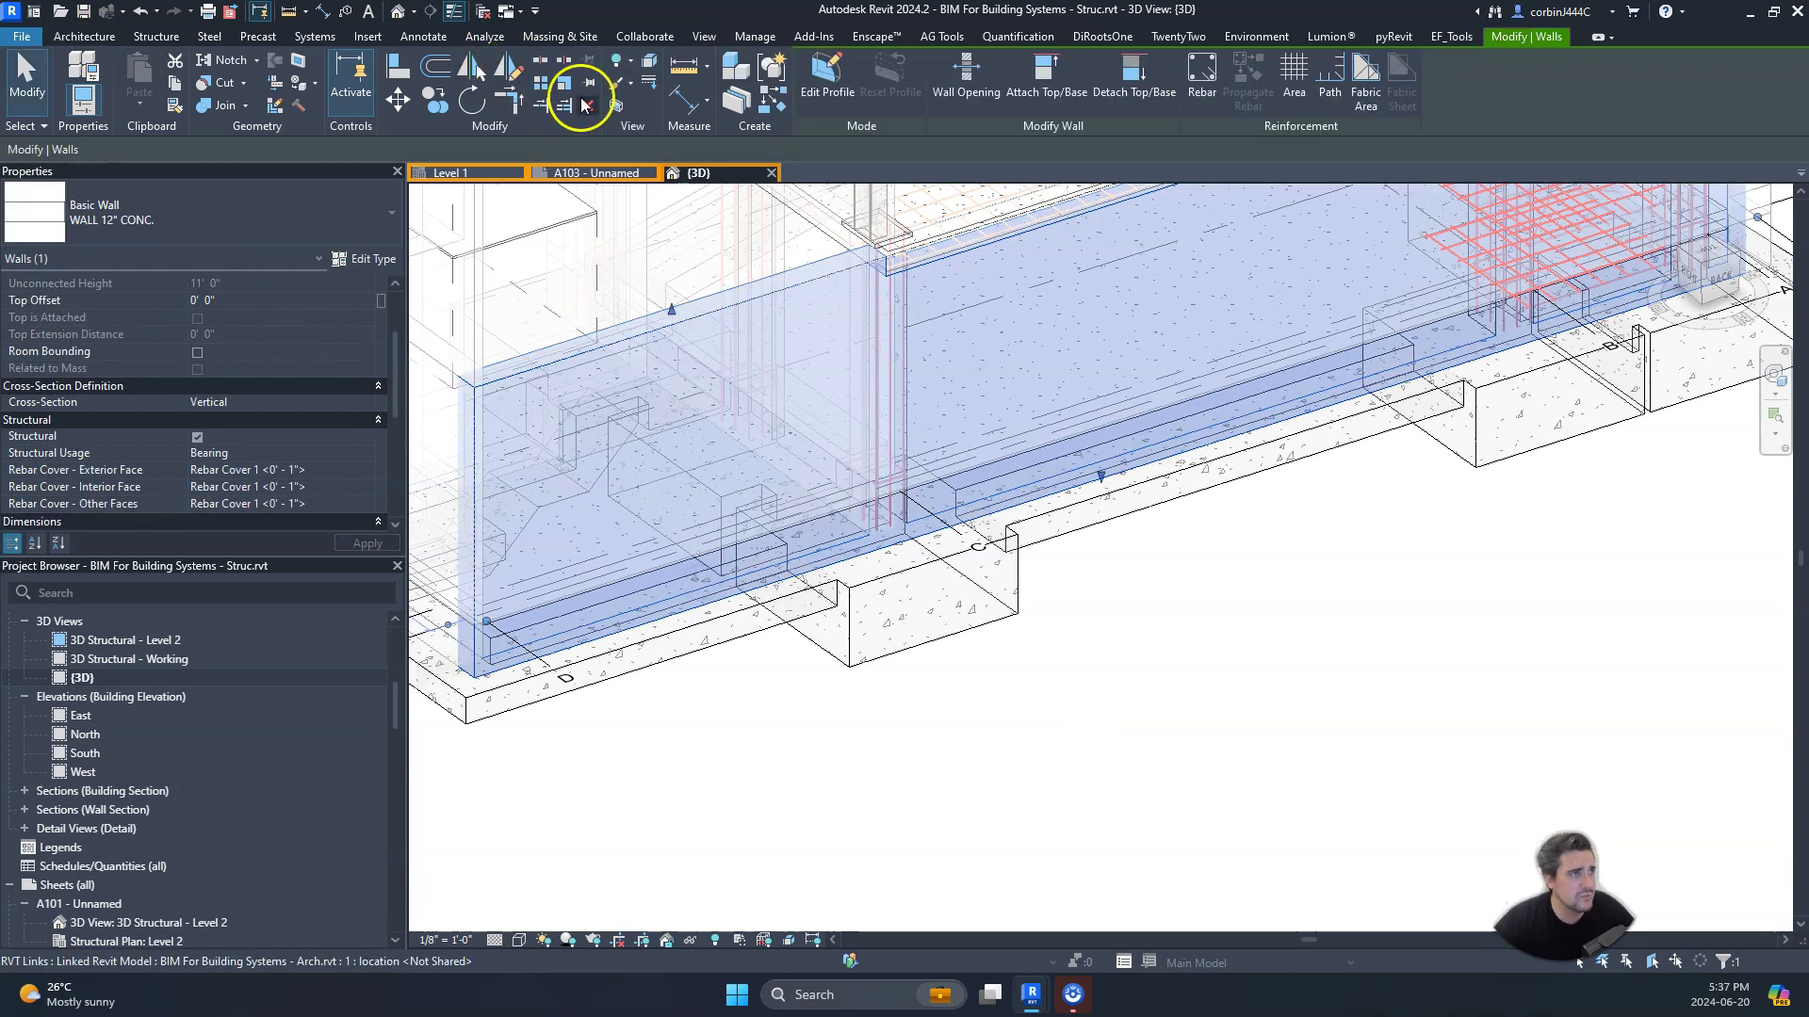
{"action": "left_click", "coordinate": [820, 90]}
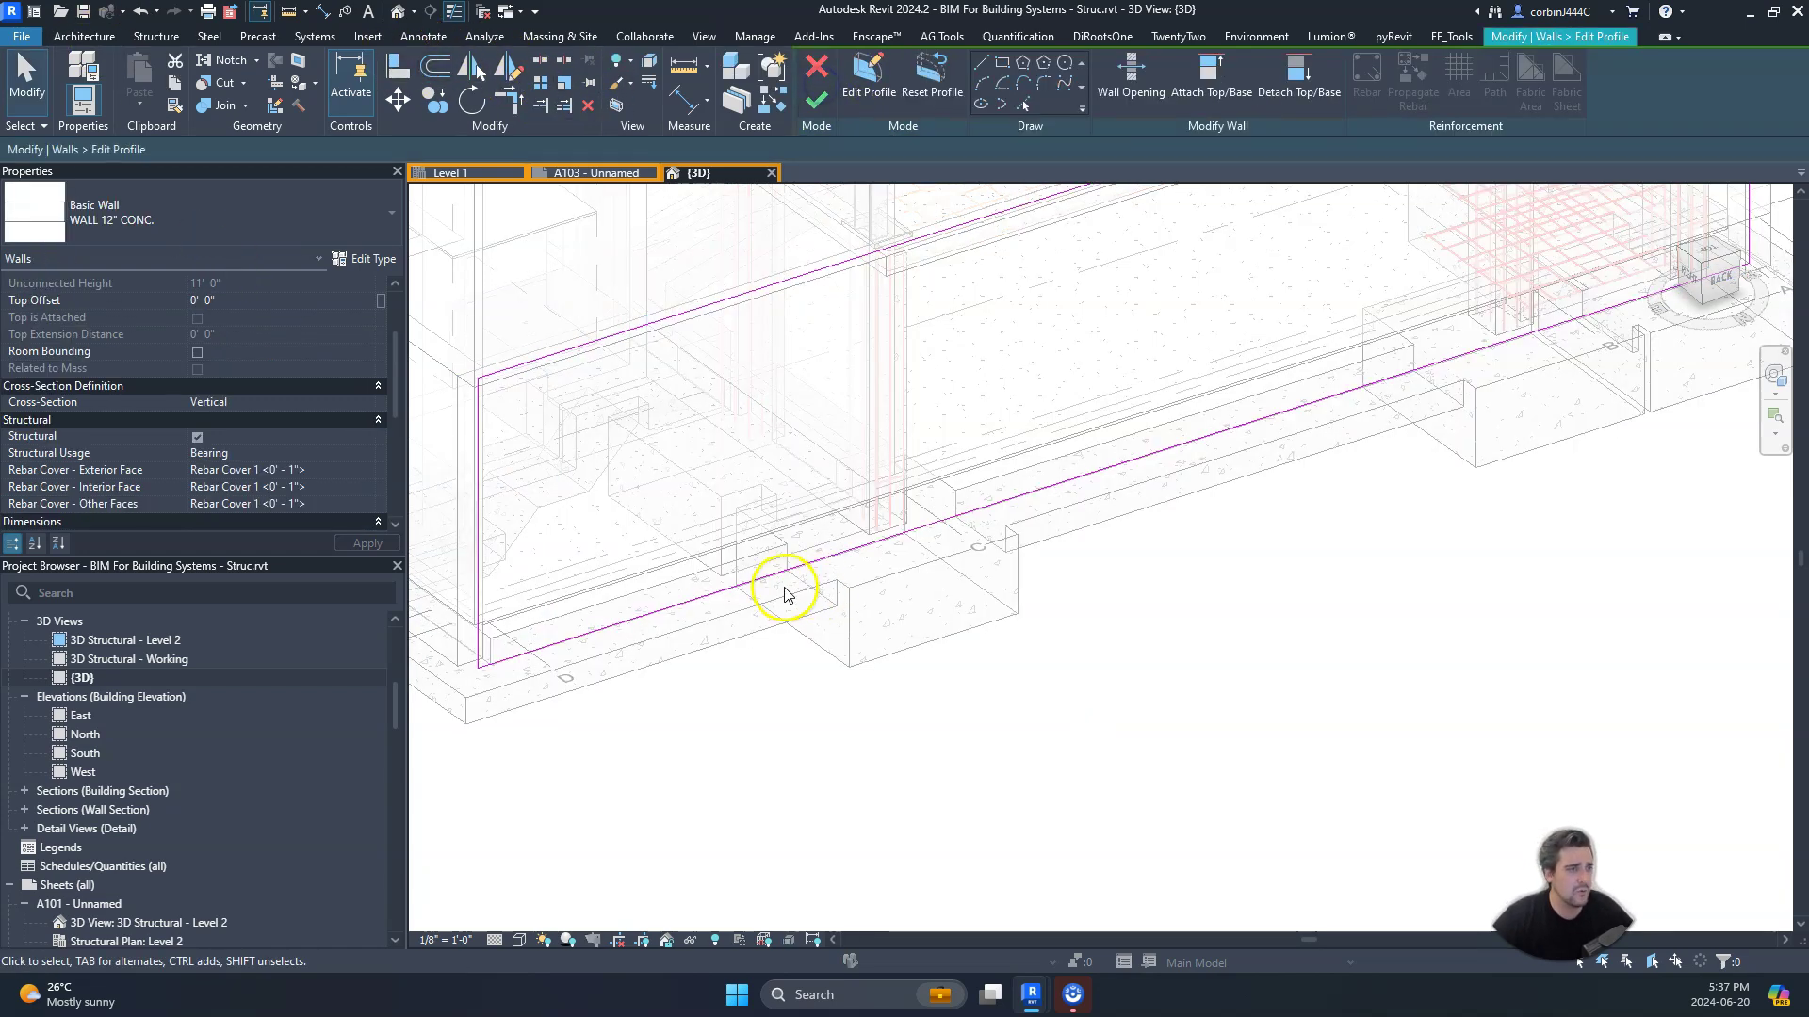
{"action": "middle_click_drag", "start_coordinate": [828, 537], "coordinate": [571, 716], "text": "shift"}
Step: Sketch the stepped bottom profile lines, including the 6'-4" and 4'-0" segments
{"action": "left_click", "coordinate": [853, 75]}
{"action": "left_click", "coordinate": [612, 578]}
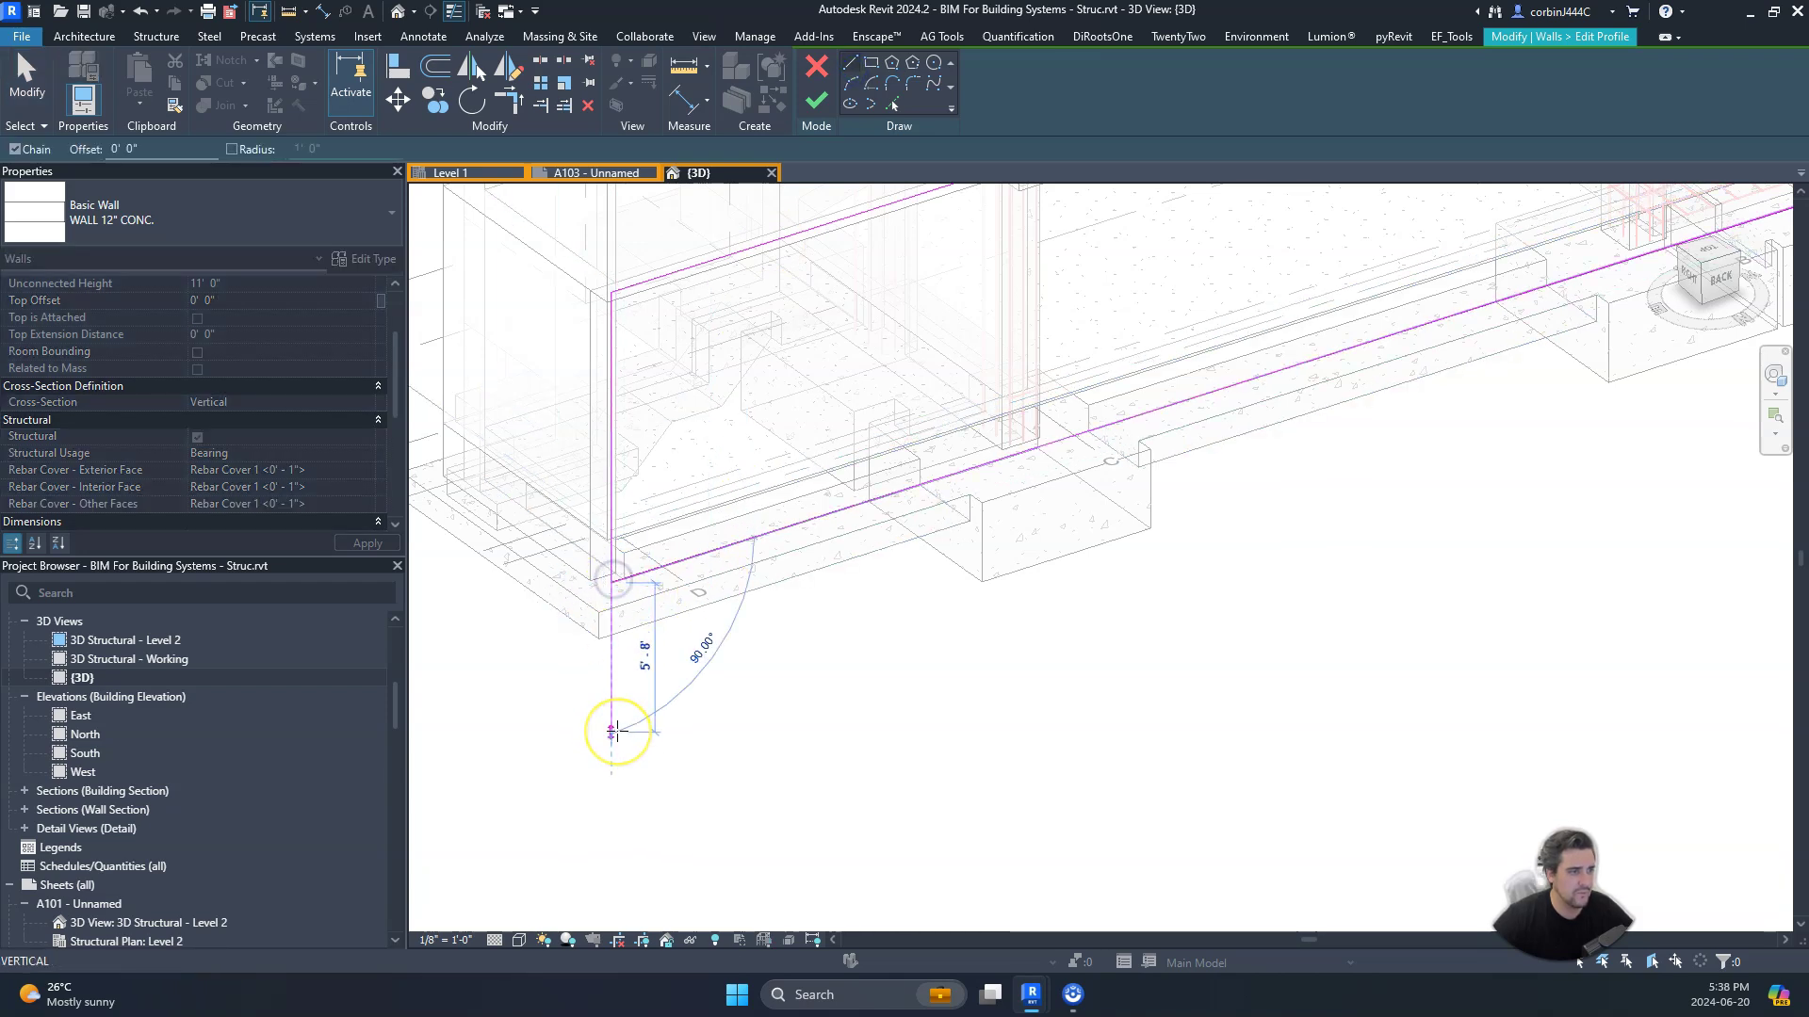
{"action": "left_click", "coordinate": [611, 688]}
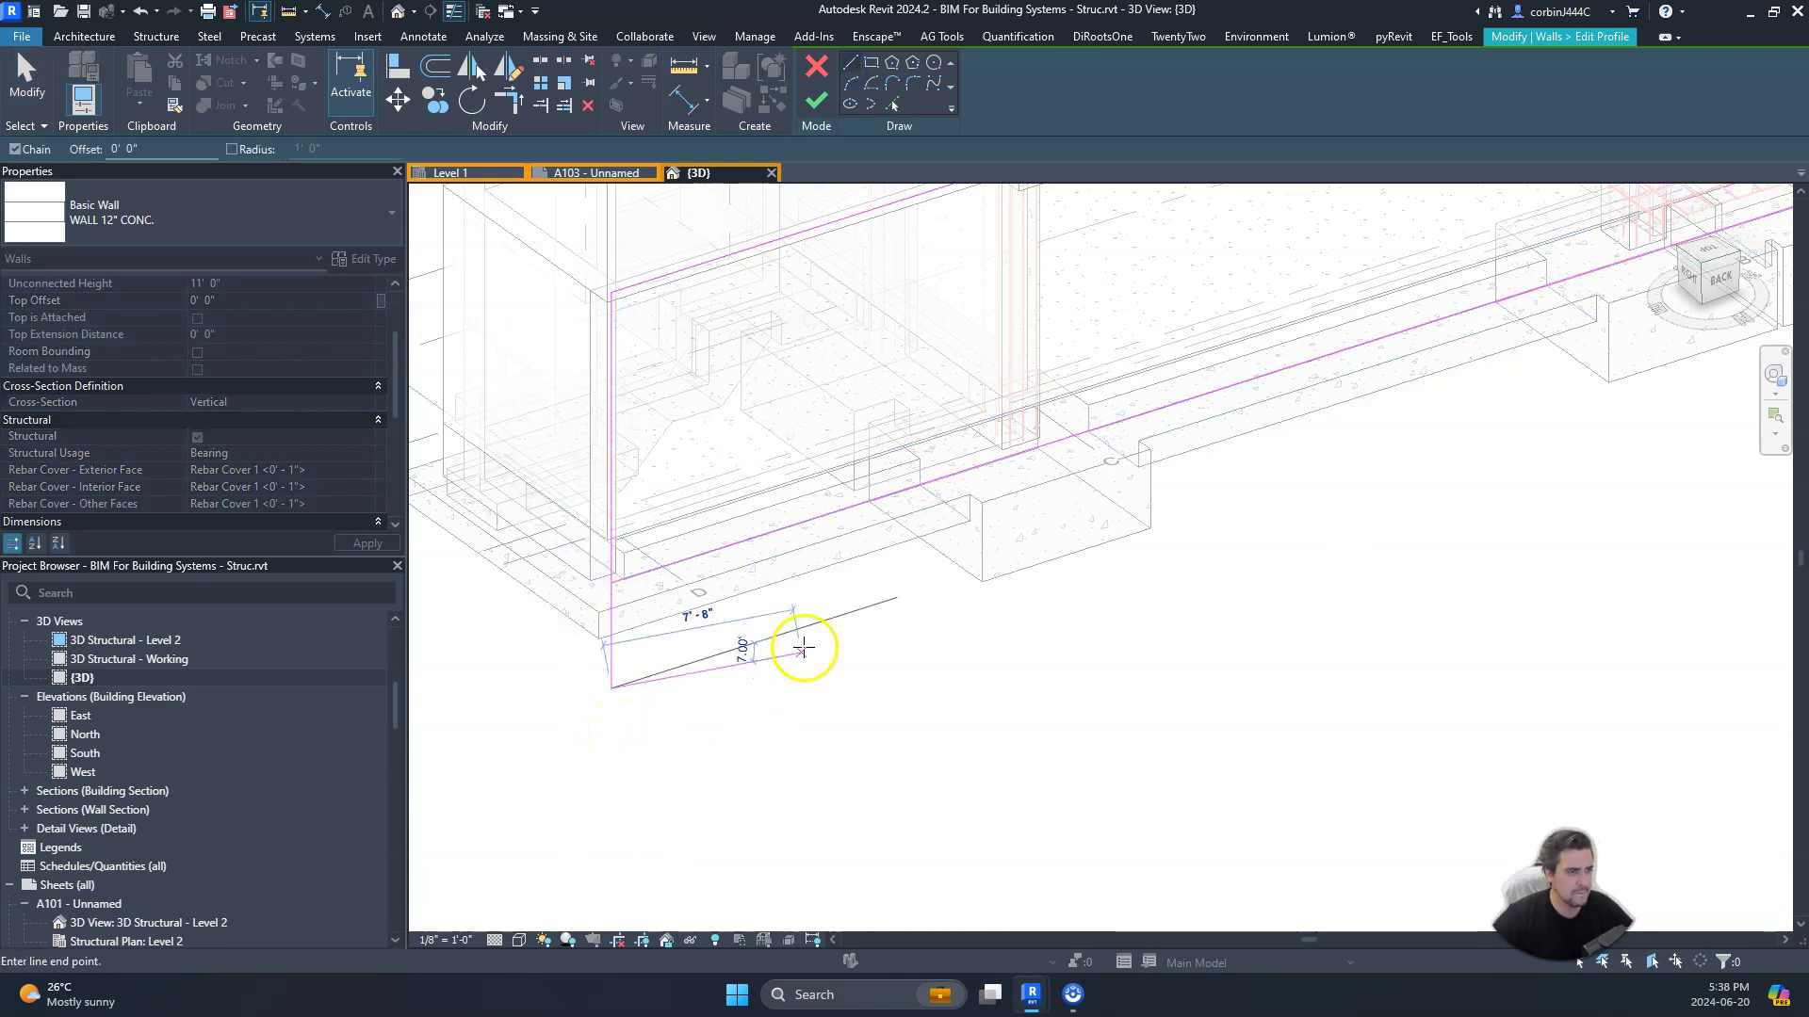
{"action": "type", "text": "4"}
{"action": "left_click", "coordinate": [781, 630]}
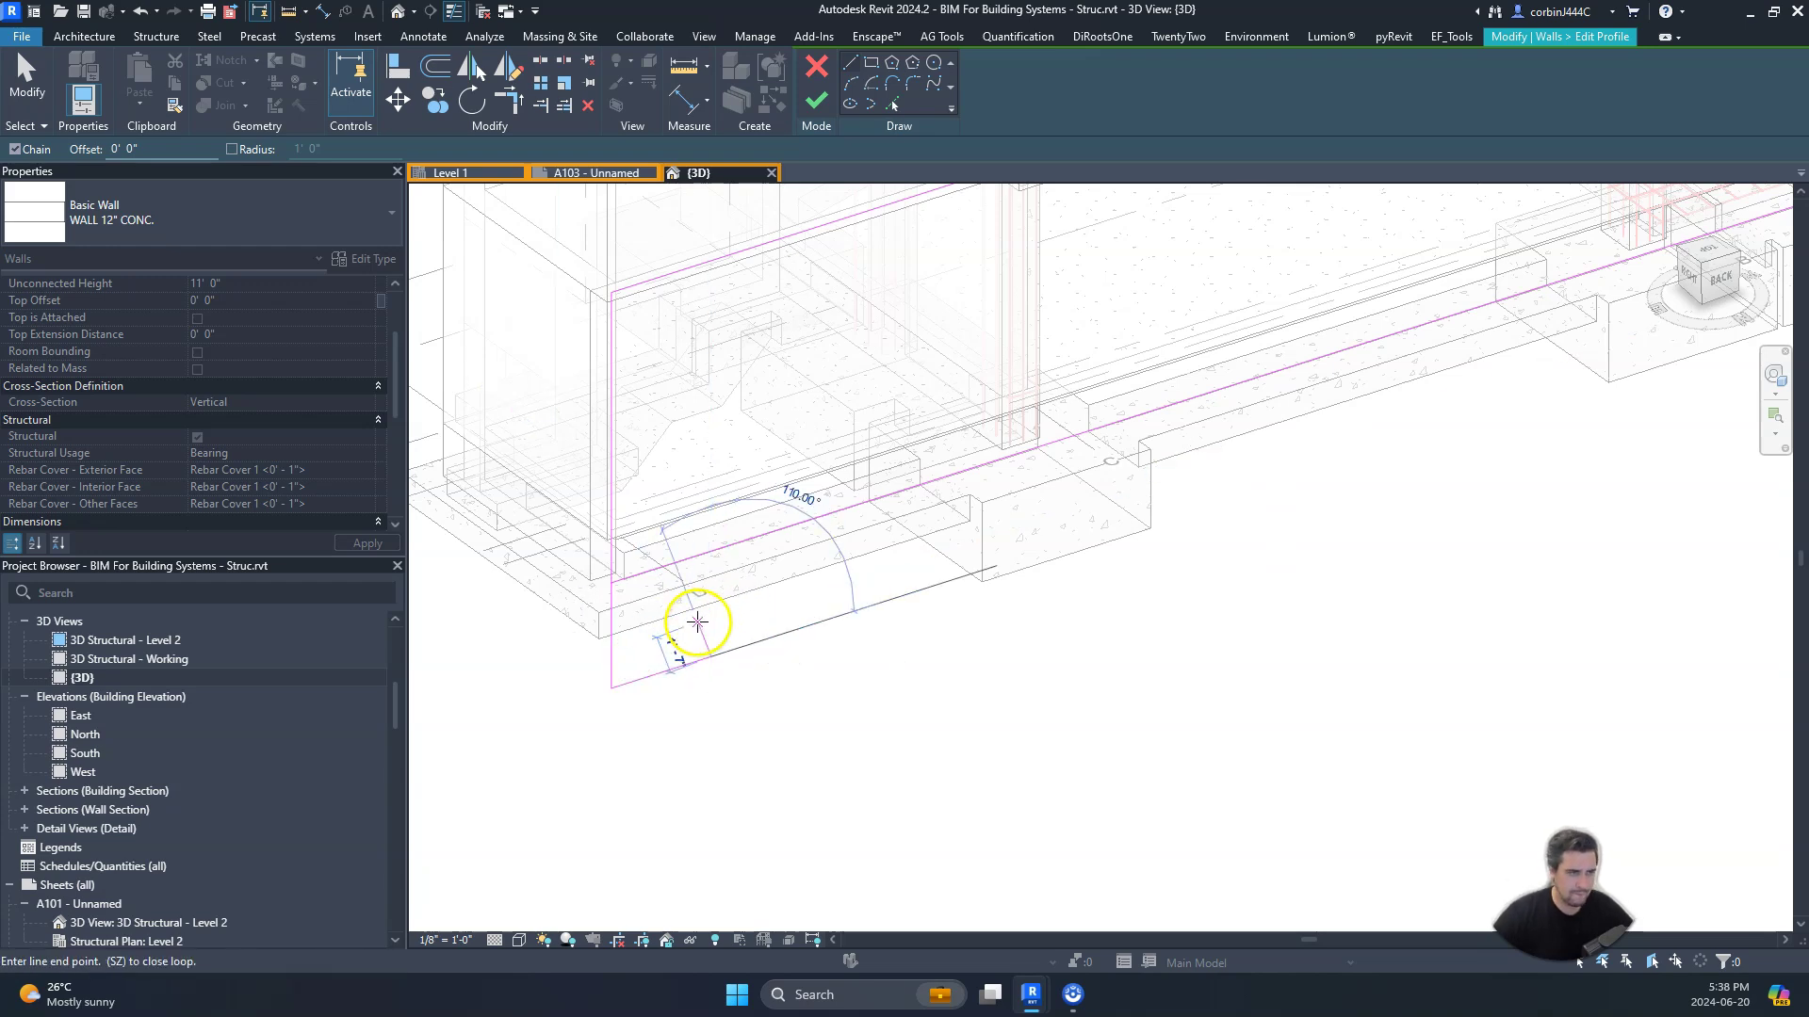
{"action": "left_click", "coordinate": [729, 584]}
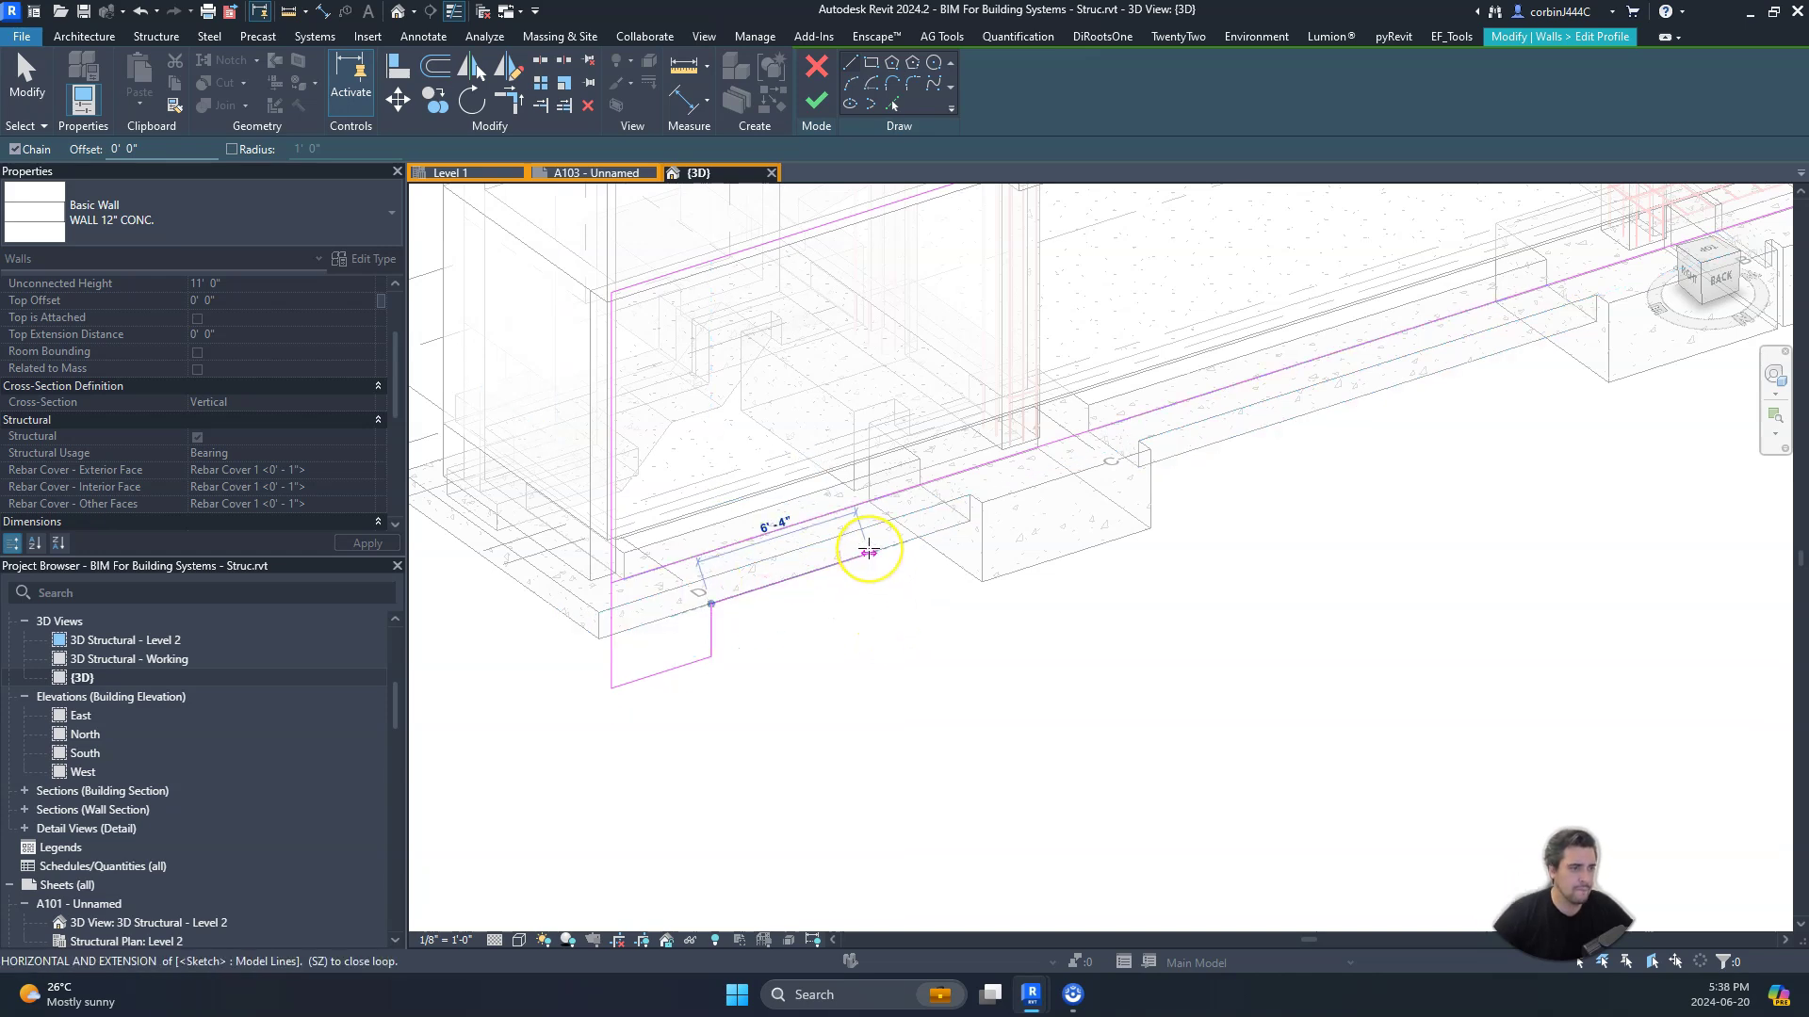
{"action": "left_click", "coordinate": [868, 551]}
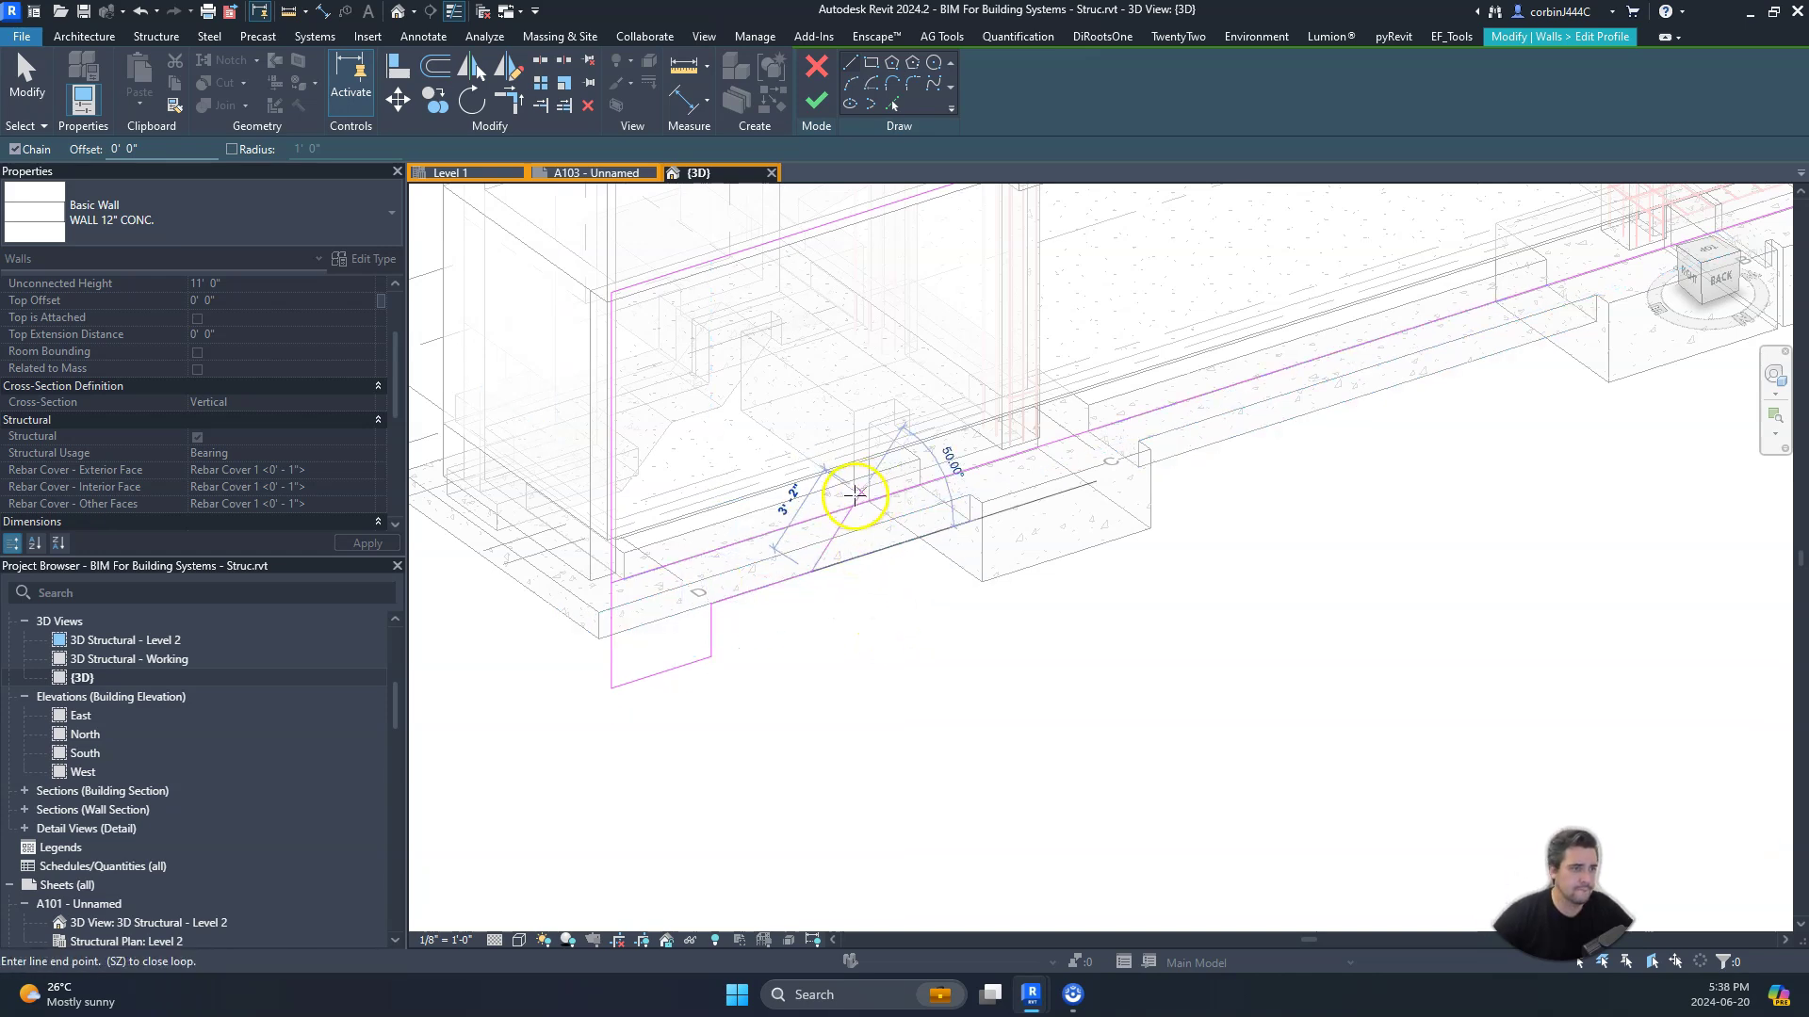
{"action": "type", "text": "4"}
{"action": "key", "text": "Return"}
{"action": "left_click", "coordinate": [810, 519]}
{"action": "key", "text": "Escape"}
{"action": "key", "text": "Escape"}
Step: Close the profile corners with Trim/Extend to Corner
{"action": "left_click_drag", "start_coordinate": [647, 630], "coordinate": [526, 640]}
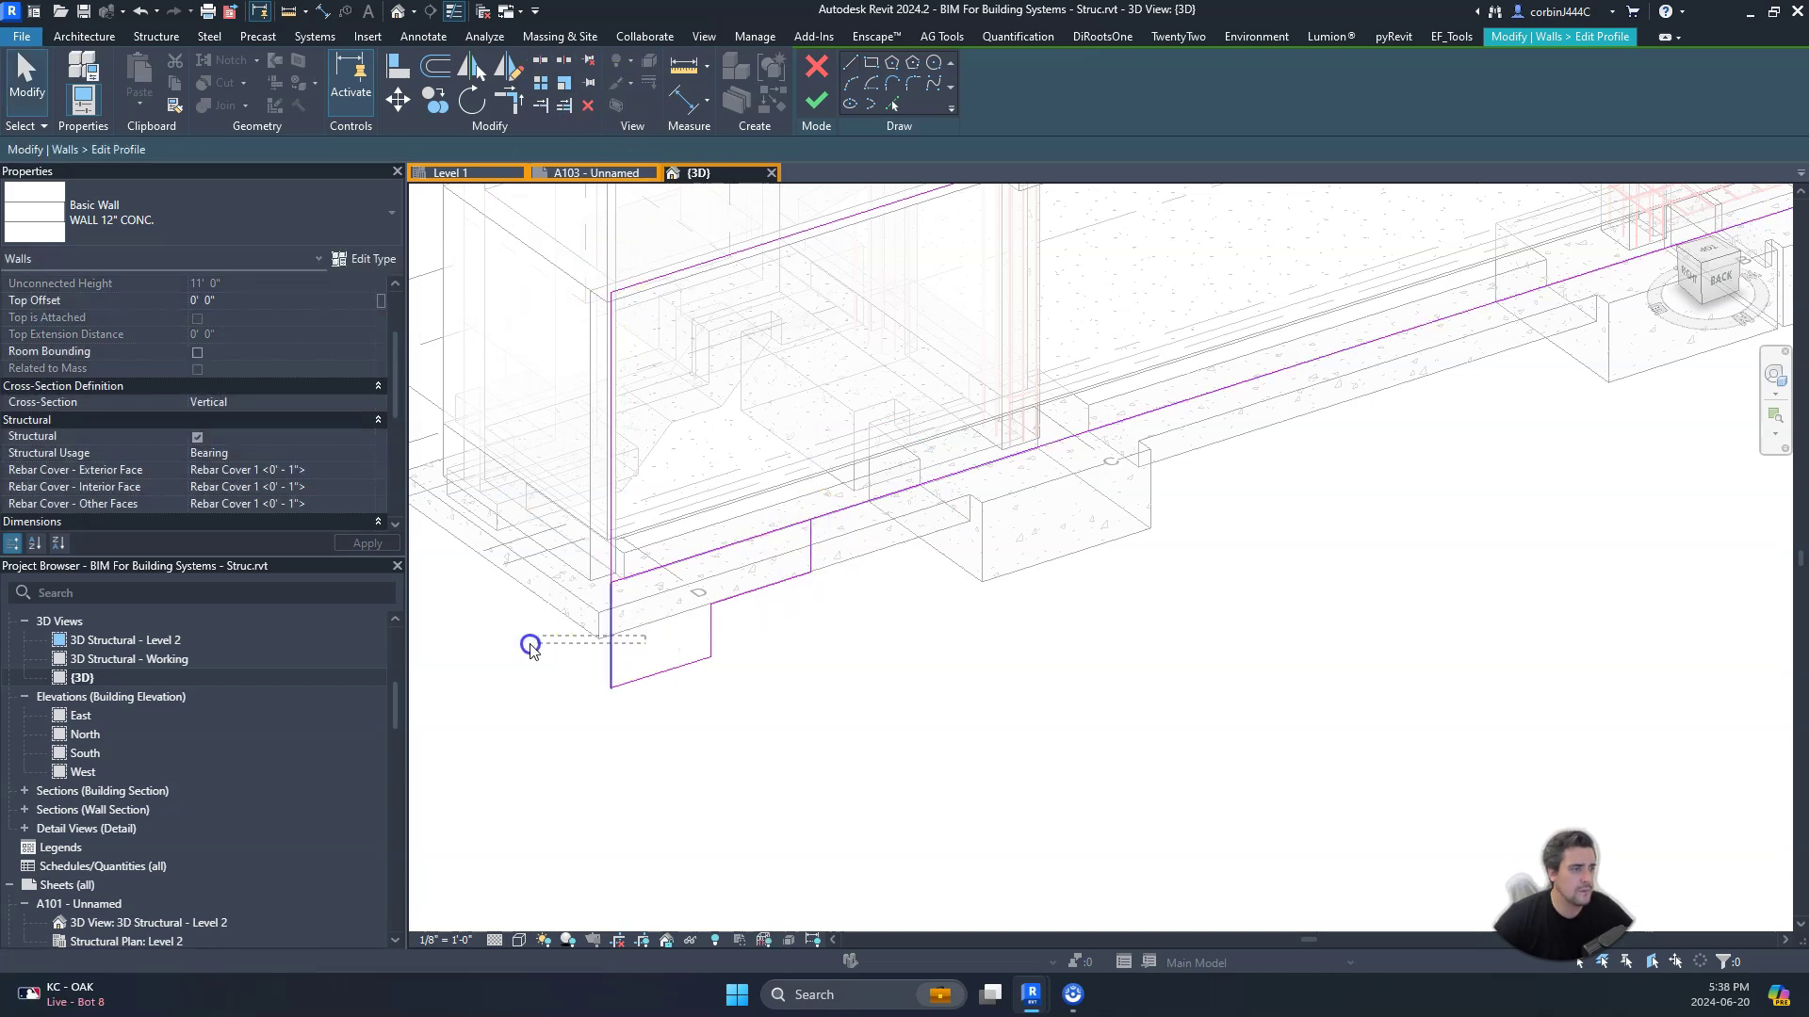
{"action": "left_click", "coordinate": [453, 556]}
{"action": "left_click", "coordinate": [509, 99]}
{"action": "left_click", "coordinate": [603, 566]}
{"action": "left_click", "coordinate": [650, 675]}
{"action": "left_click", "coordinate": [818, 553]}
Step: Finish the stepped wall profile edit and bring the lower footing into view
{"action": "left_click", "coordinate": [808, 107]}
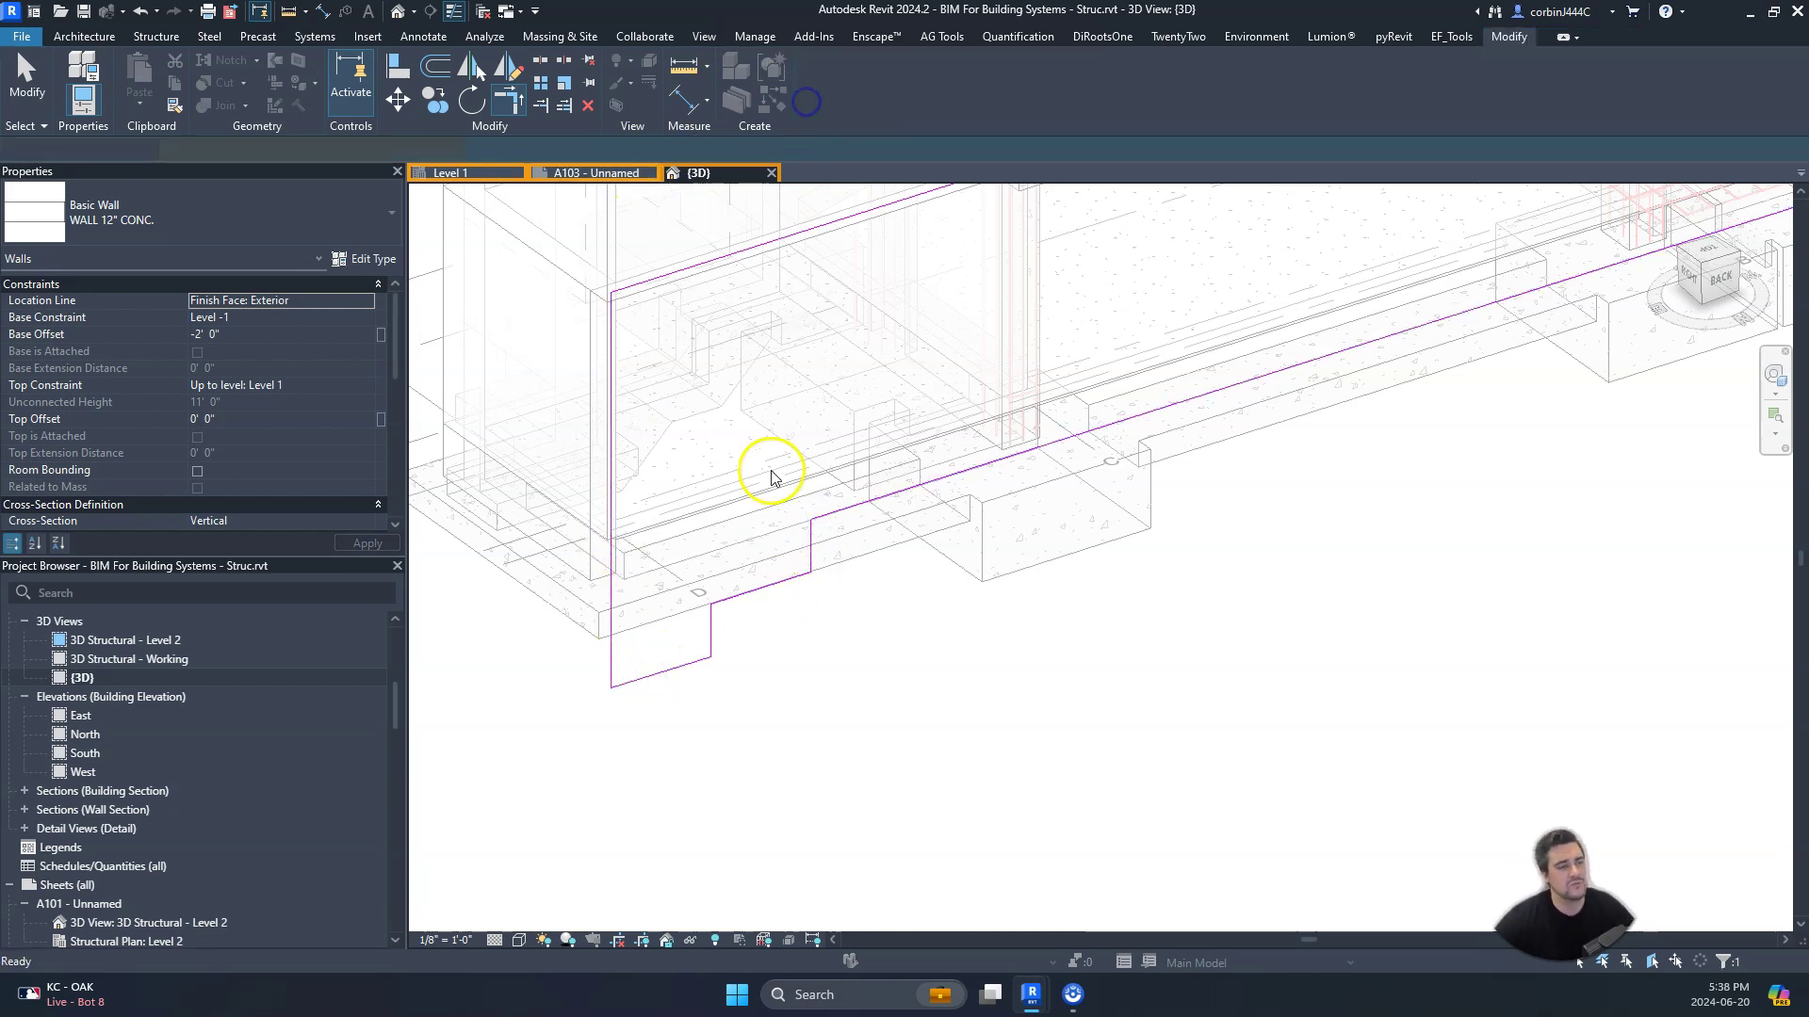
{"action": "middle_click_drag", "start_coordinate": [695, 808], "coordinate": [892, 739], "text": "shift"}
{"action": "left_click", "coordinate": [933, 646]}
{"action": "middle_click_drag", "start_coordinate": [933, 646], "coordinate": [1171, 796], "text": "shift"}
Step: Give the foundation walls above the lower footing a -6'-0" base offset
{"action": "scroll", "coordinate": [908, 625], "scroll_direction": "up", "scroll_amount": 4}
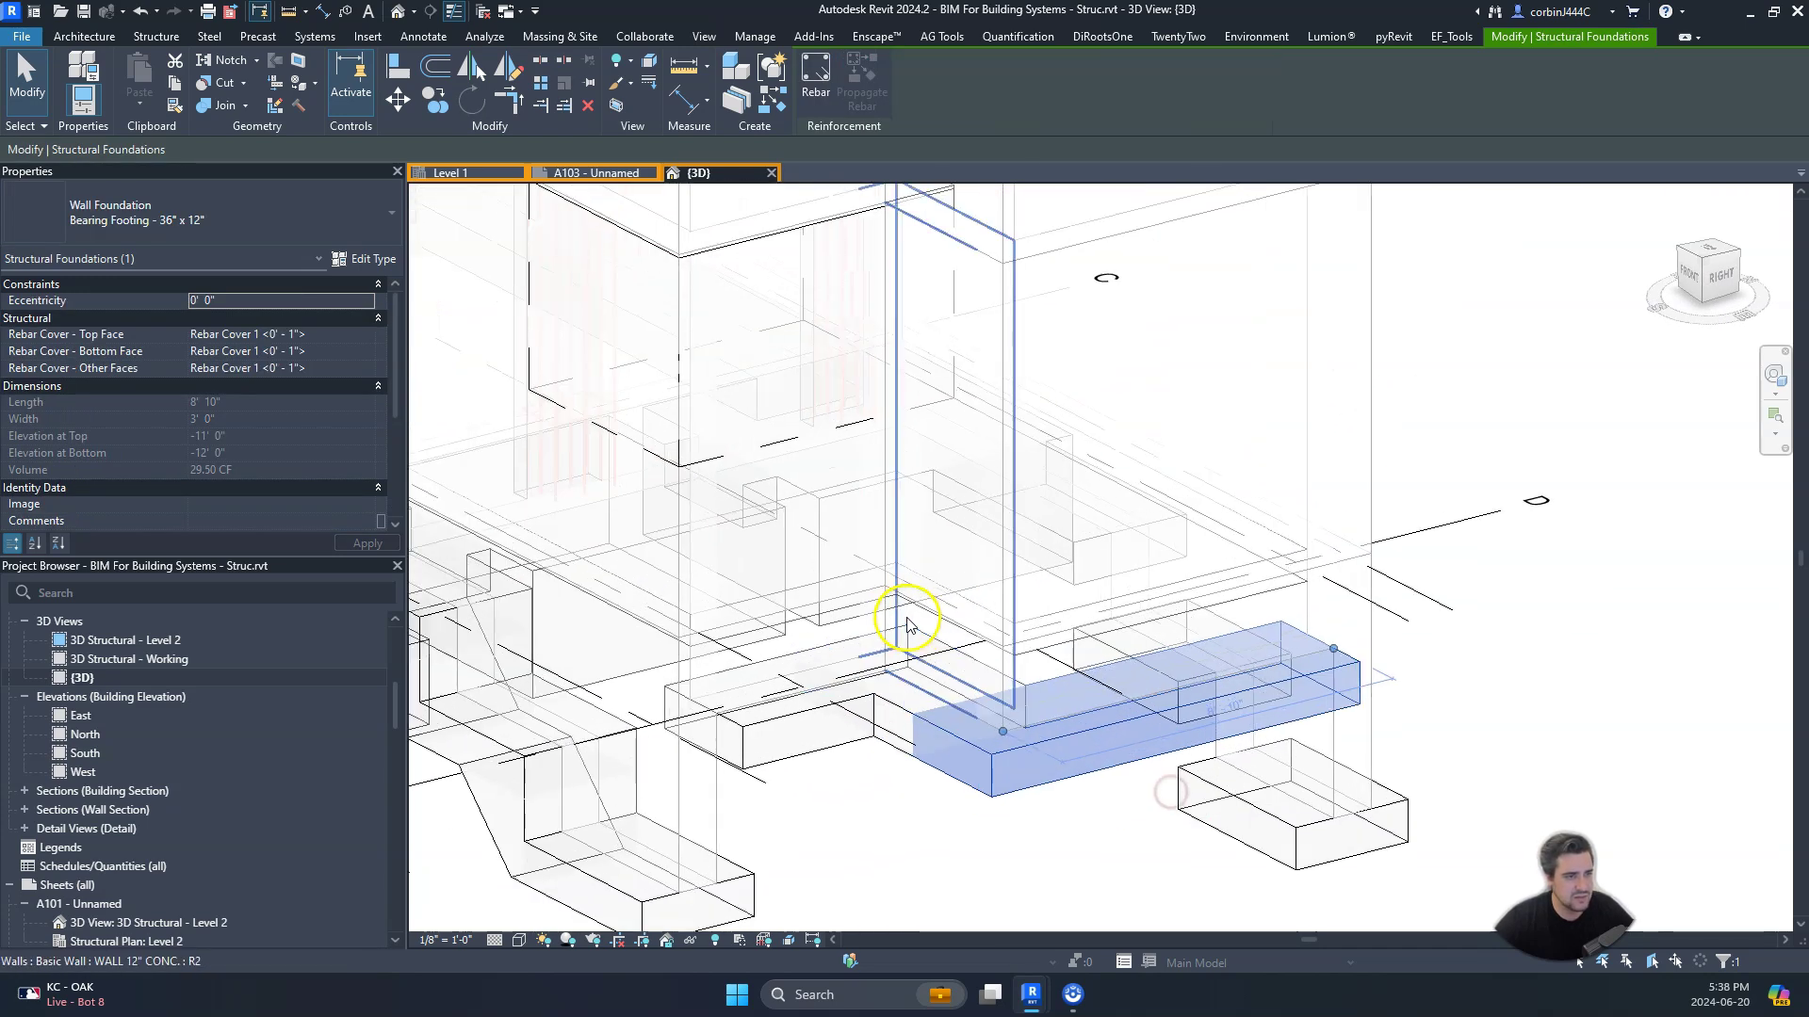
{"action": "left_click", "coordinate": [908, 626]}
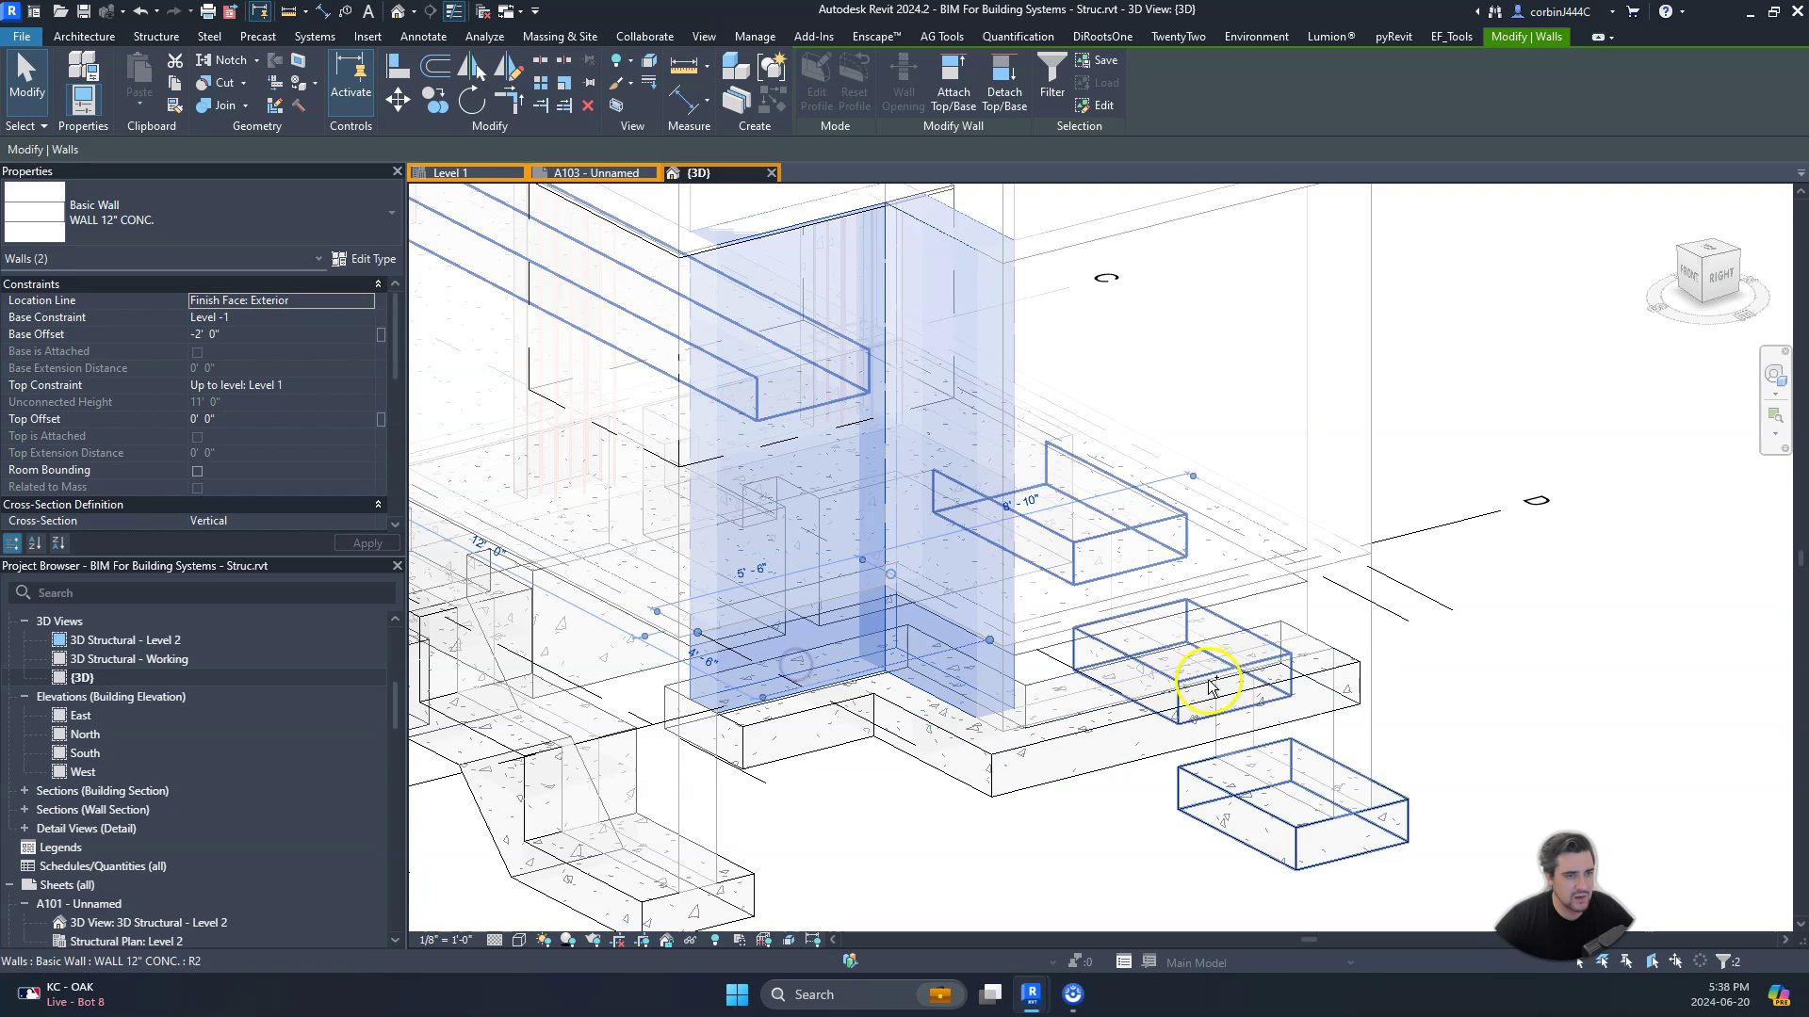
{"action": "left_click", "coordinate": [1235, 659], "text": "ctrl"}
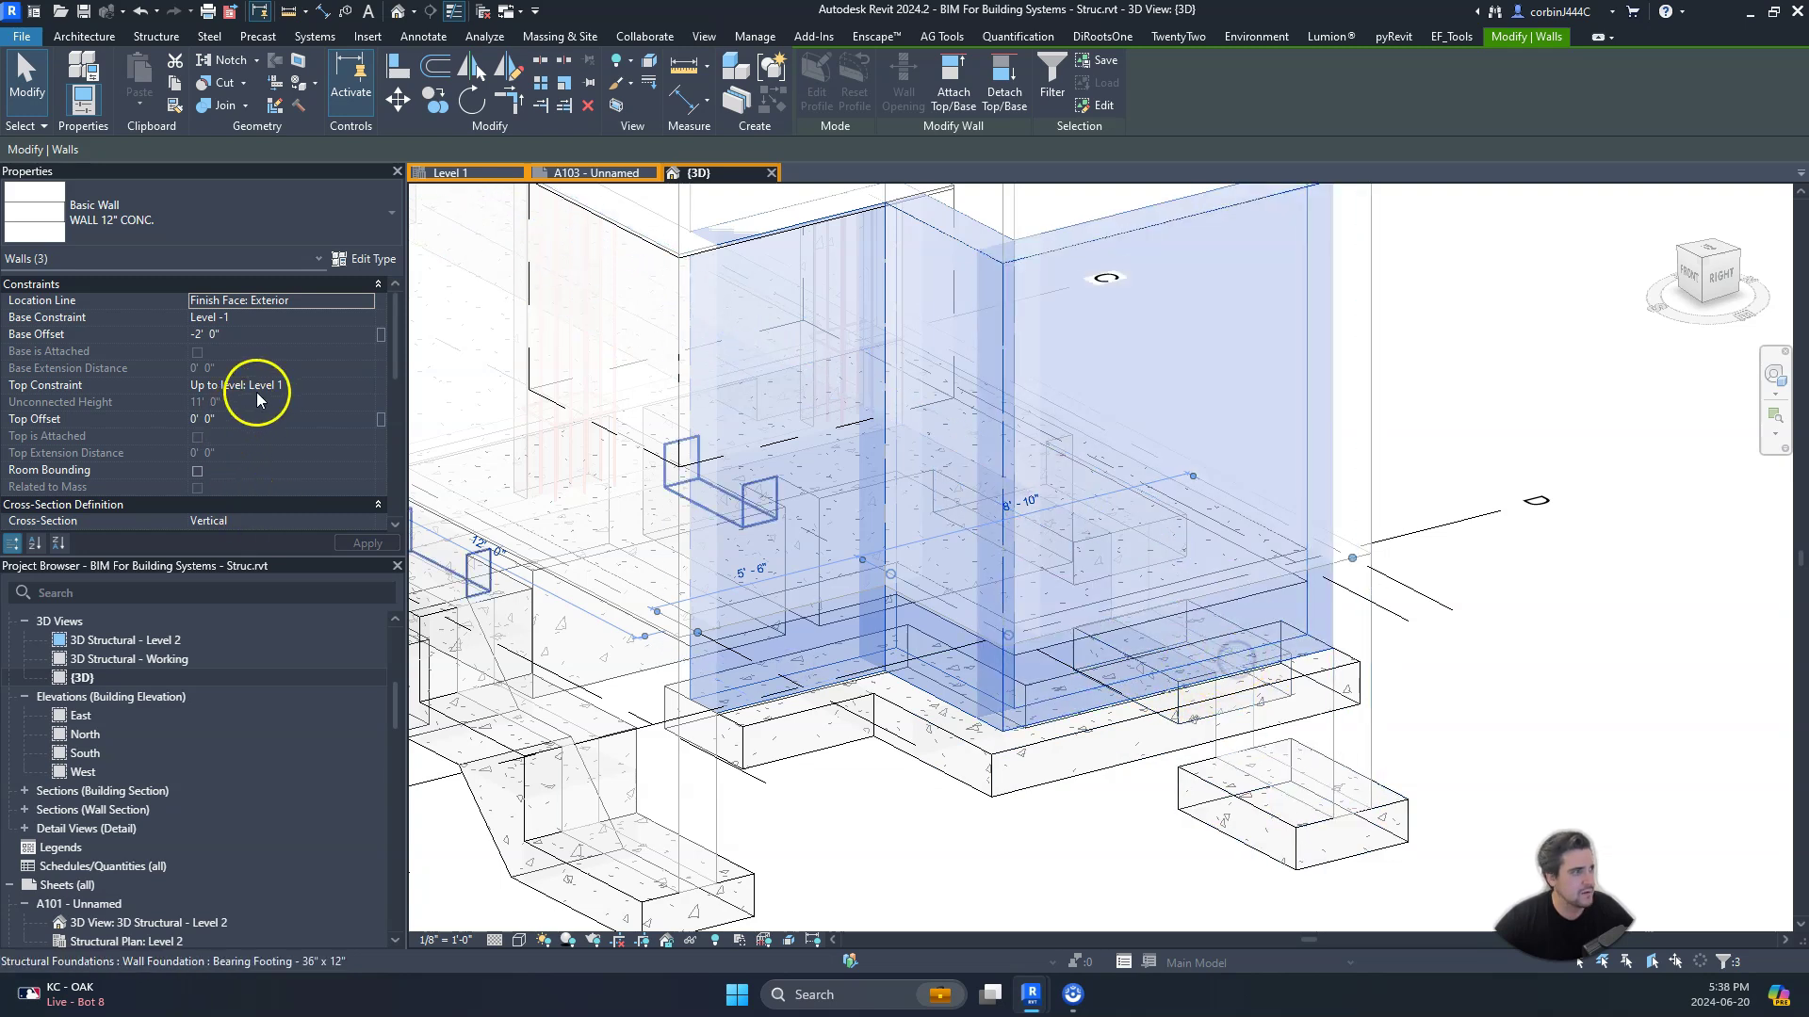
{"action": "left_click", "coordinate": [287, 333]}
{"action": "type", "text": "6"}
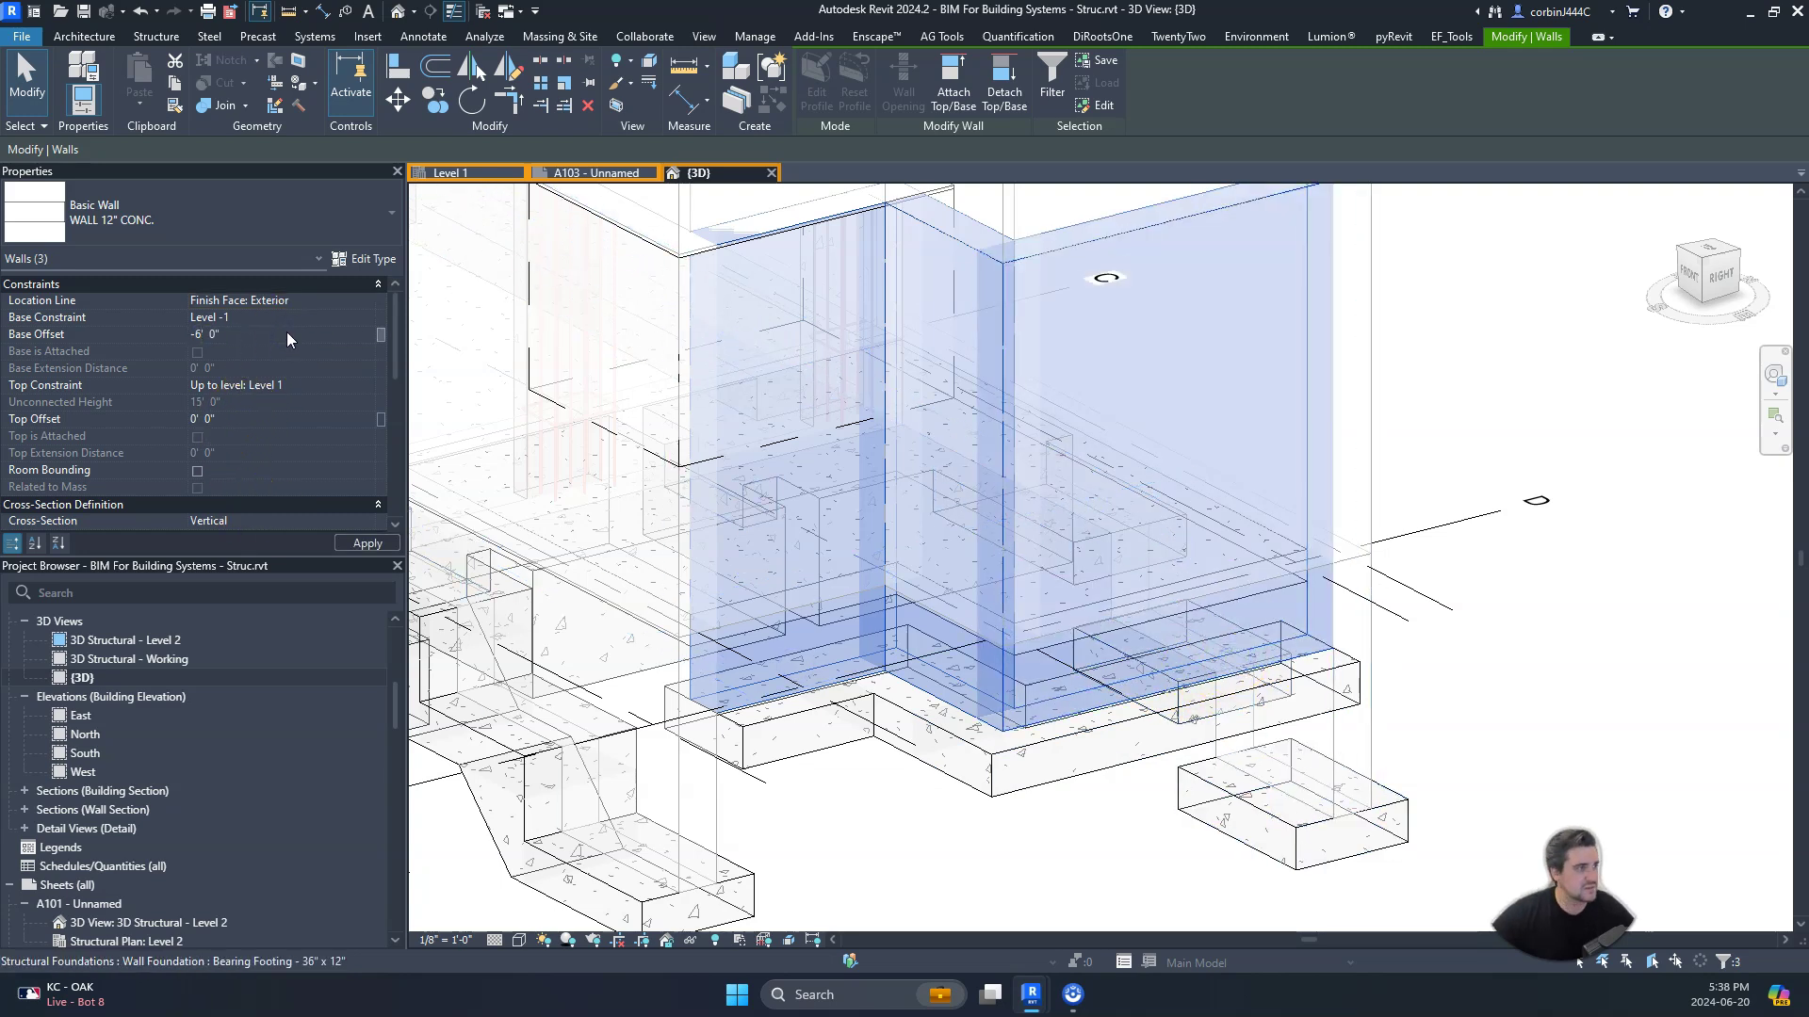
{"action": "left_click", "coordinate": [1476, 649]}
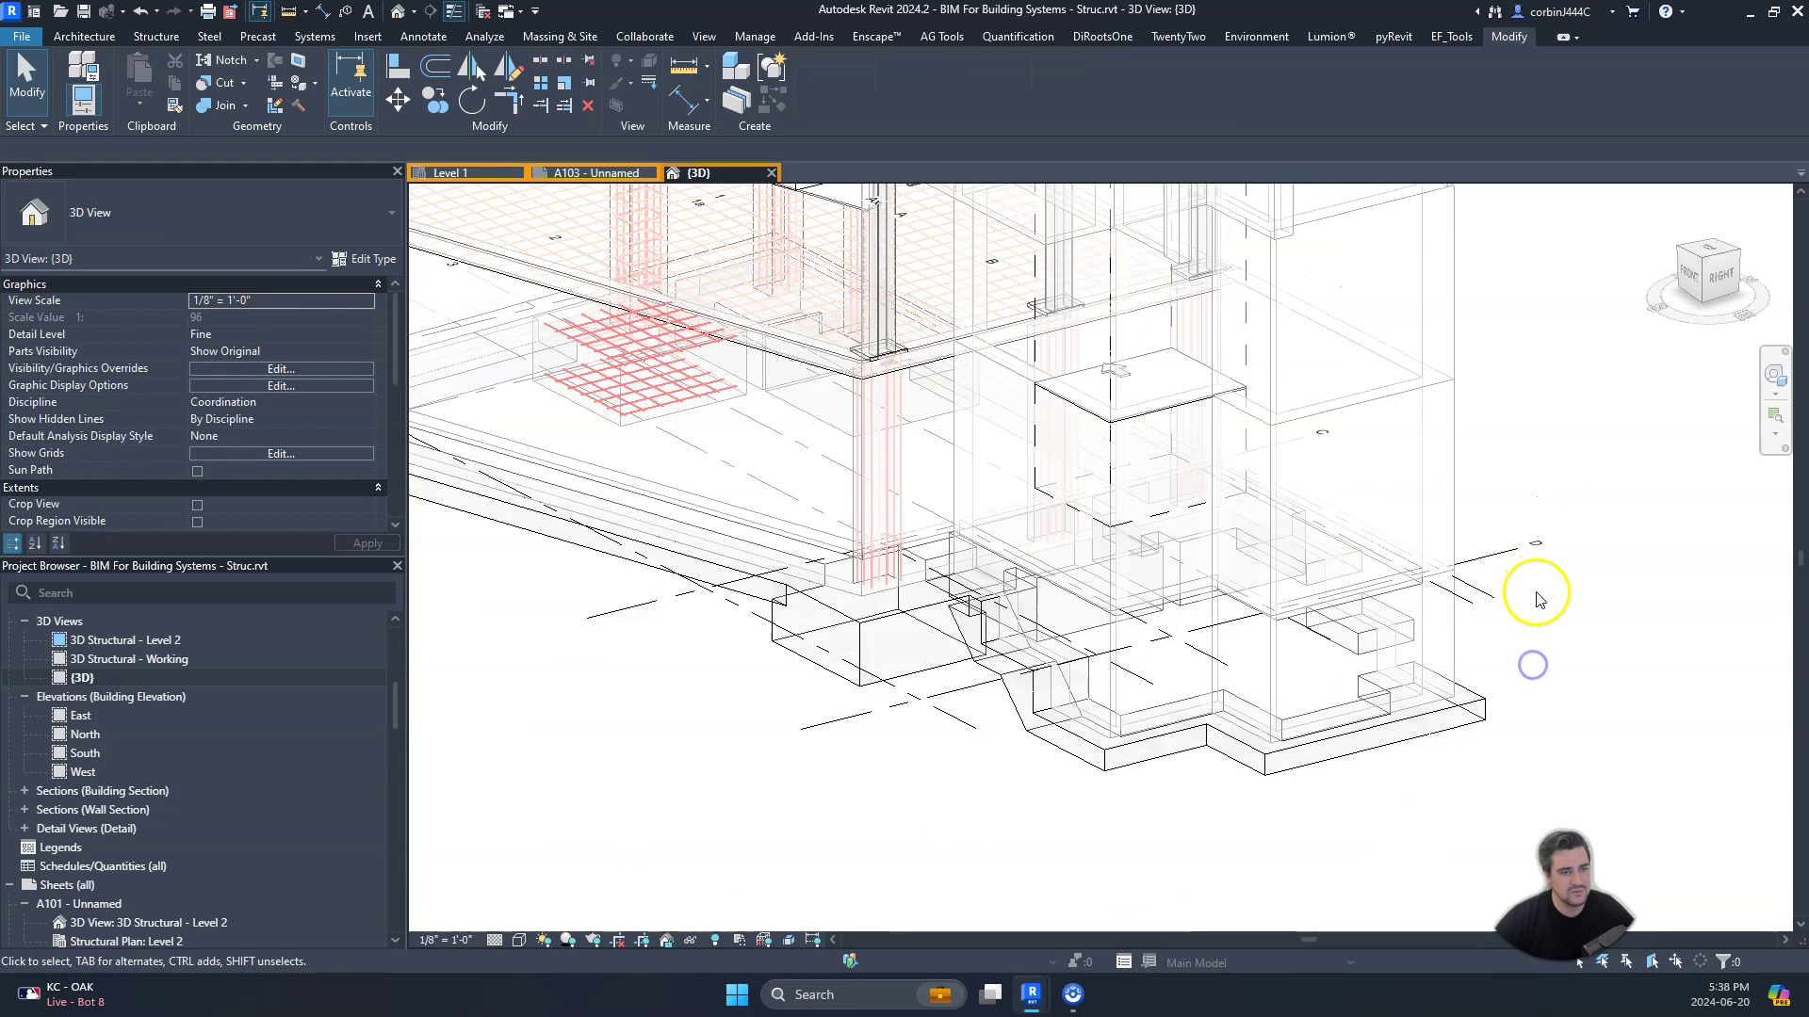
{"action": "mouse_move", "coordinate": [1545, 659]}
{"action": "middle_mouse_down", "text": "shift"}
{"action": "mouse_move", "coordinate": [1173, 721]}
{"action": "mouse_move", "coordinate": [1686, 708]}
{"action": "middle_mouse_up", "text": "shift"}
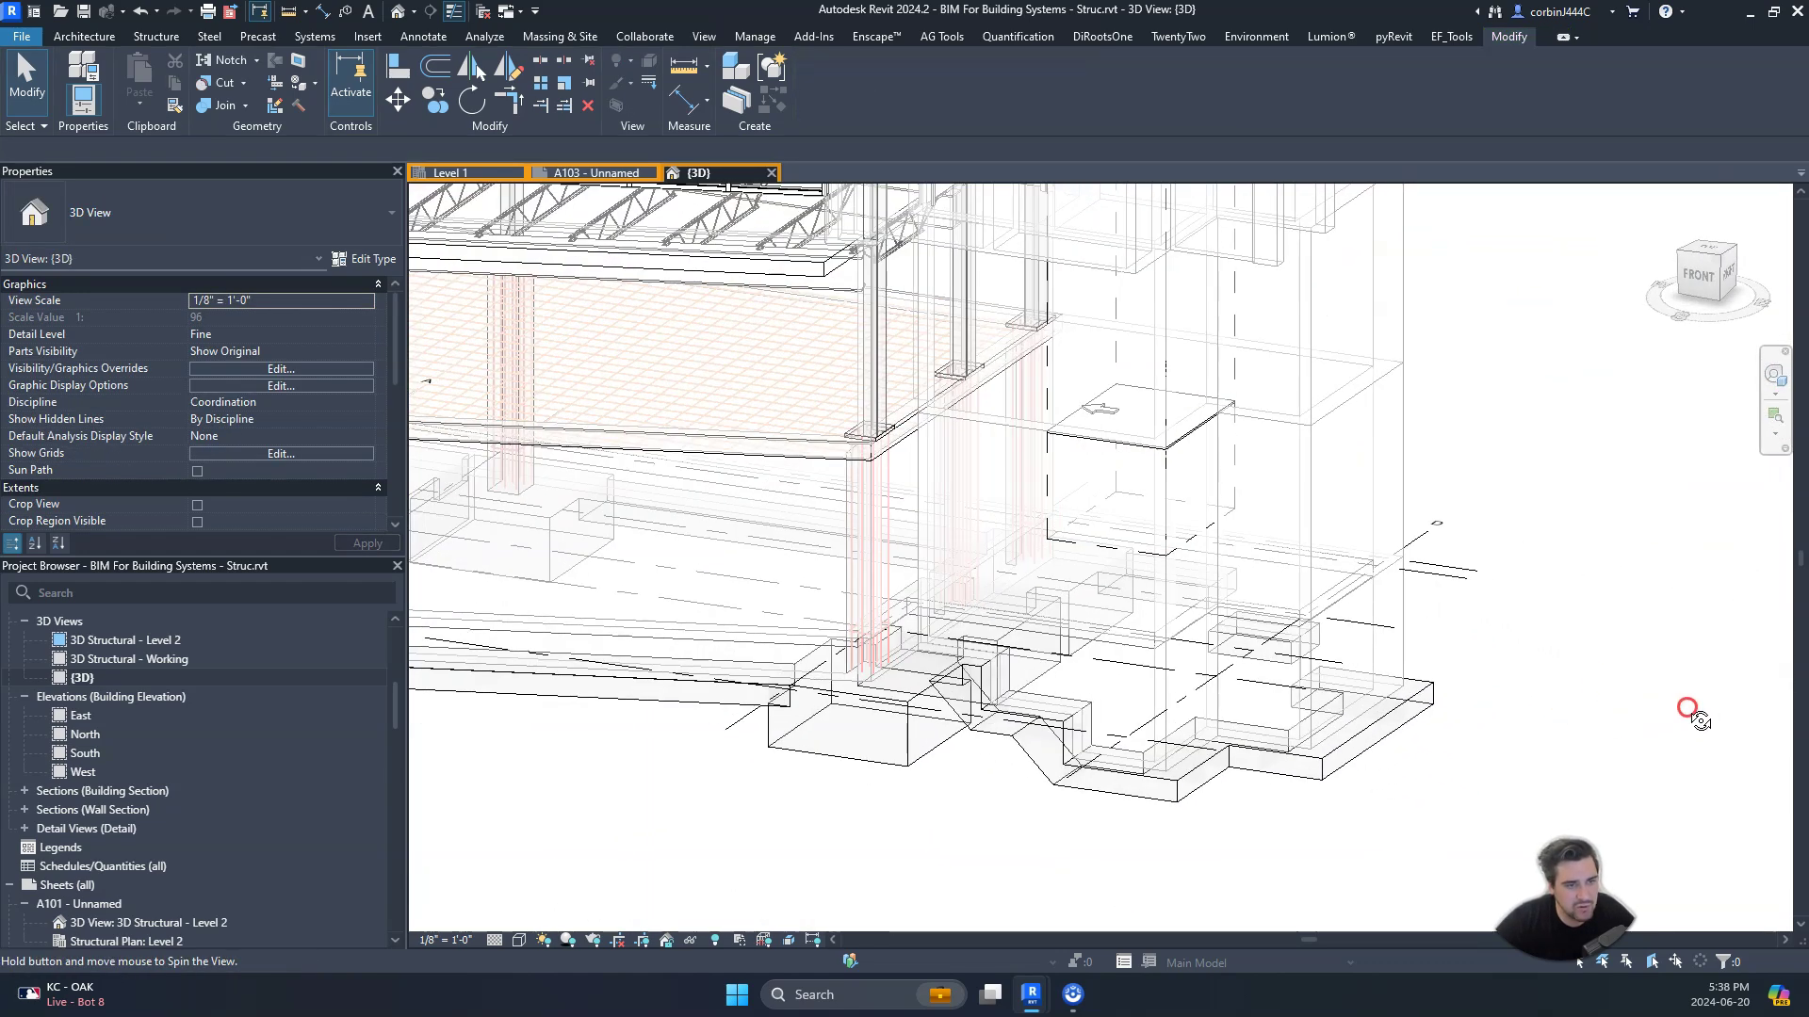